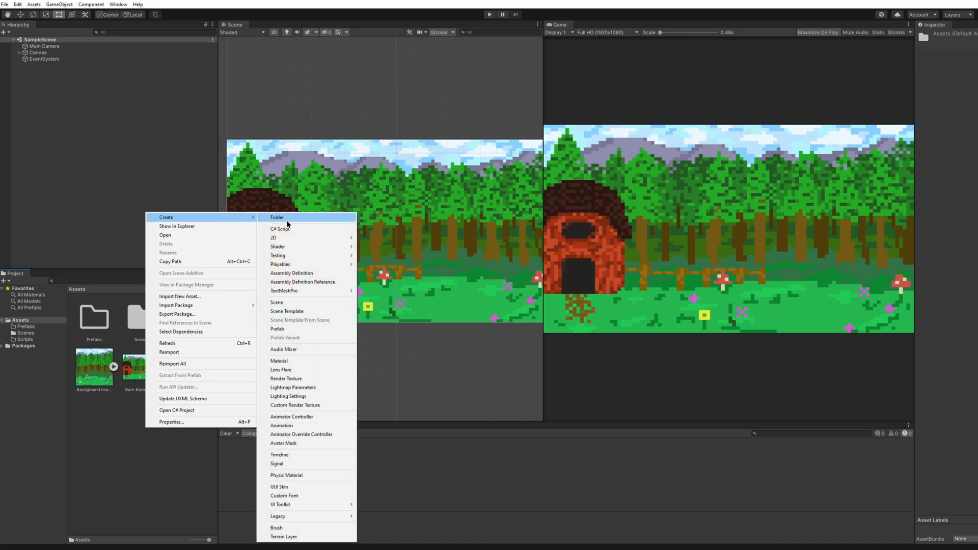
# - Name the new folder in Assets Sprites and create a Backgrounds subfolder inside it
pyautogui.write('Spri')
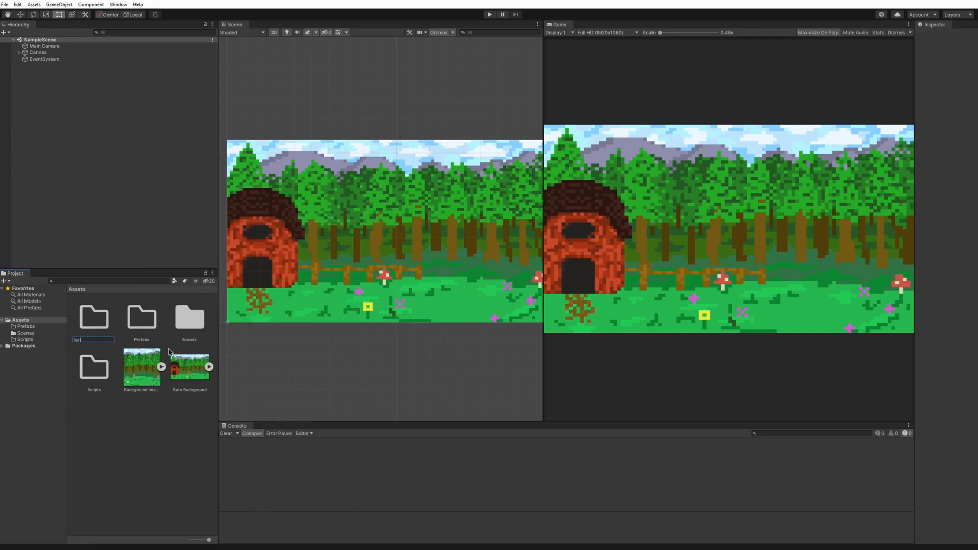
pyautogui.press('Return')
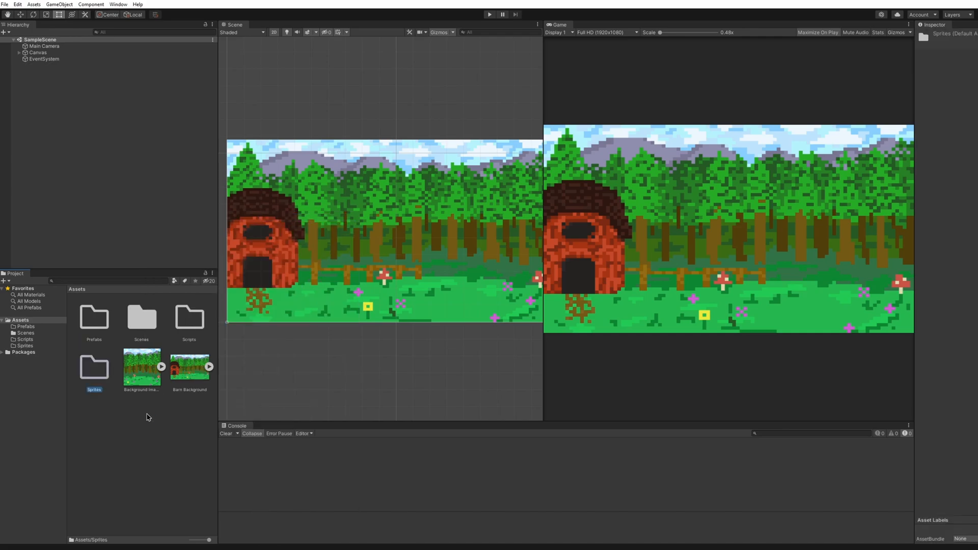
pyautogui.doubleClick(98, 375)
pyautogui.rightClick(136, 362)
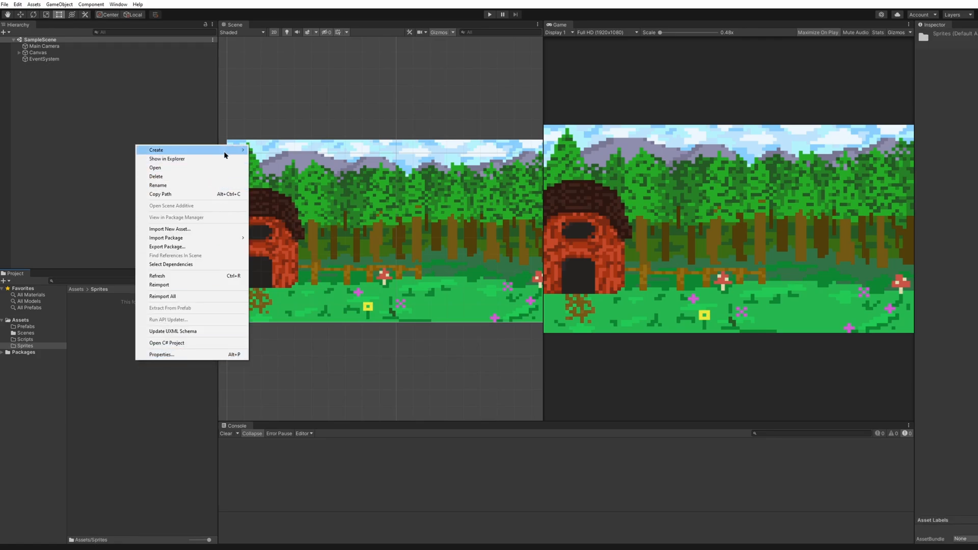
pyautogui.click(262, 150)
pyautogui.write('Backgr')
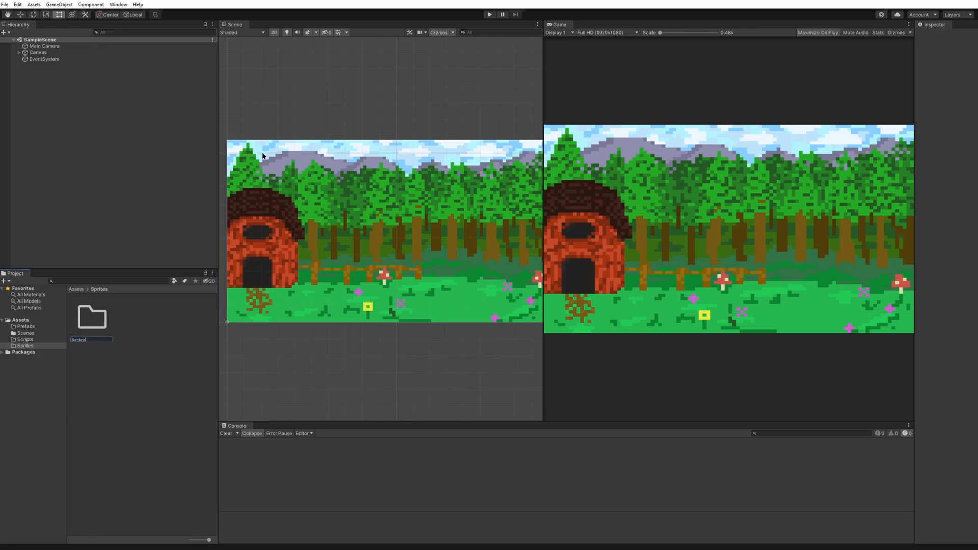
pyautogui.write('ounds')
pyautogui.press('Return')
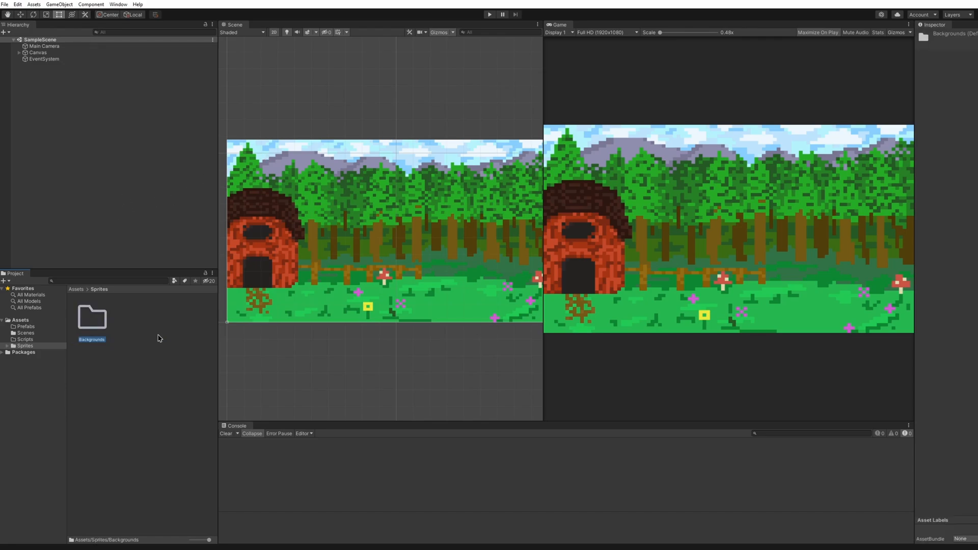
# - Move the two background images from Assets into the Backgrounds folder inside Sprites
pyautogui.click(76, 289)
pyautogui.moveTo(150, 379); pyautogui.dragTo(94, 377)
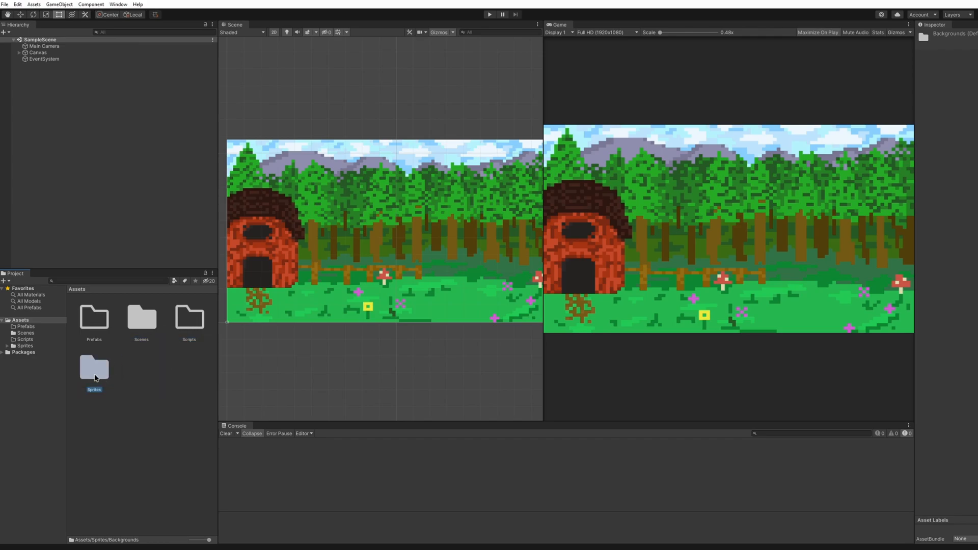
pyautogui.doubleClick(95, 378)
pyautogui.moveTo(134, 320); pyautogui.dragTo(100, 324)
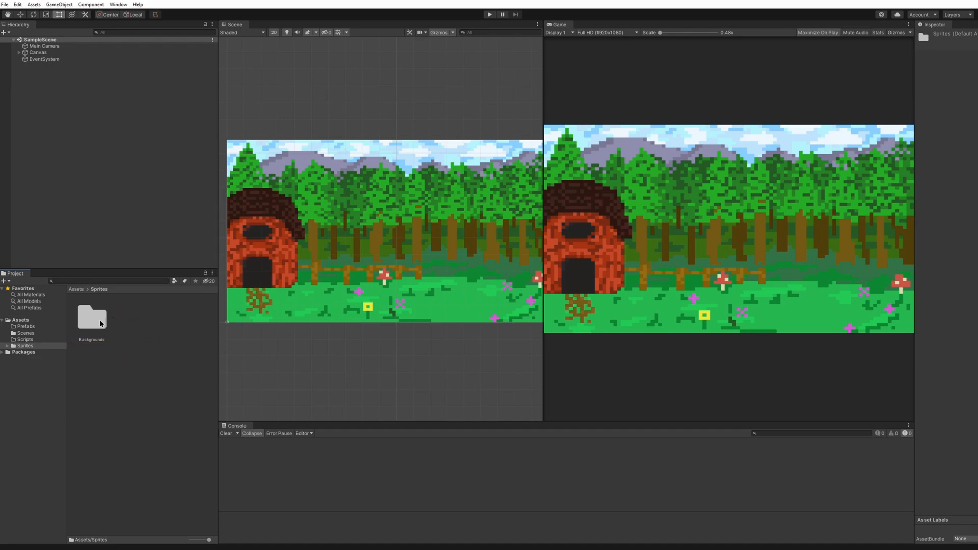
# - Create a second subfolder named Animals inside the Sprites folder
pyautogui.rightClick(138, 333)
pyautogui.moveTo(199, 340)
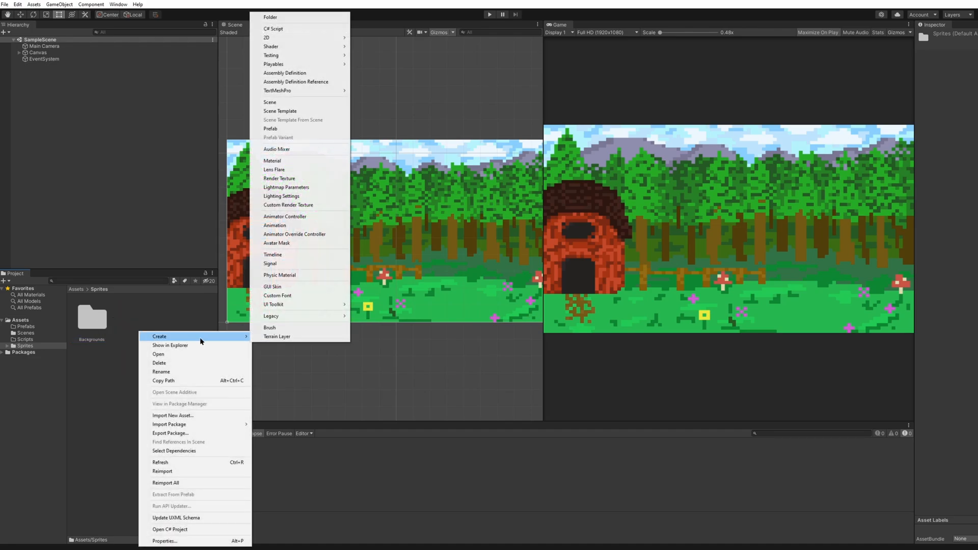
pyautogui.click(270, 17)
pyautogui.write('Animals')
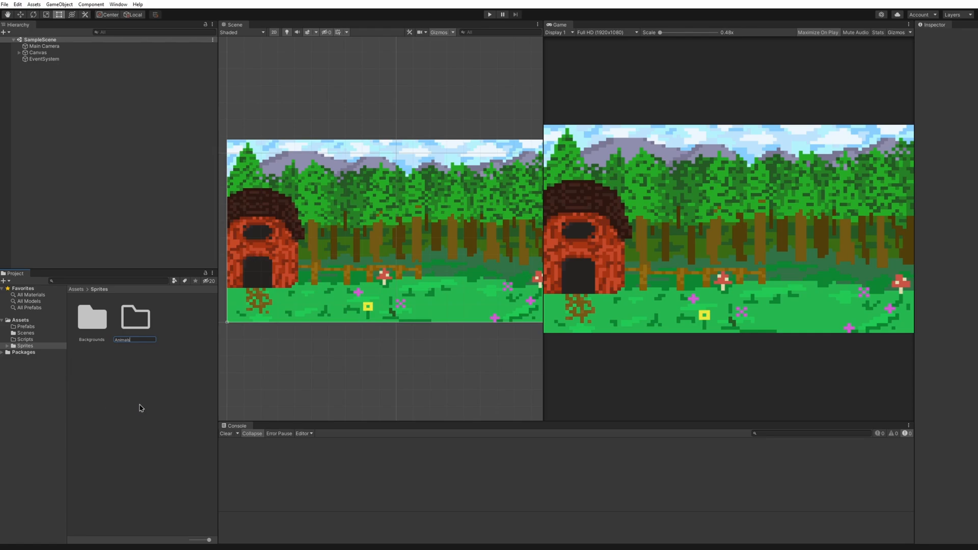
pyautogui.press('Return')
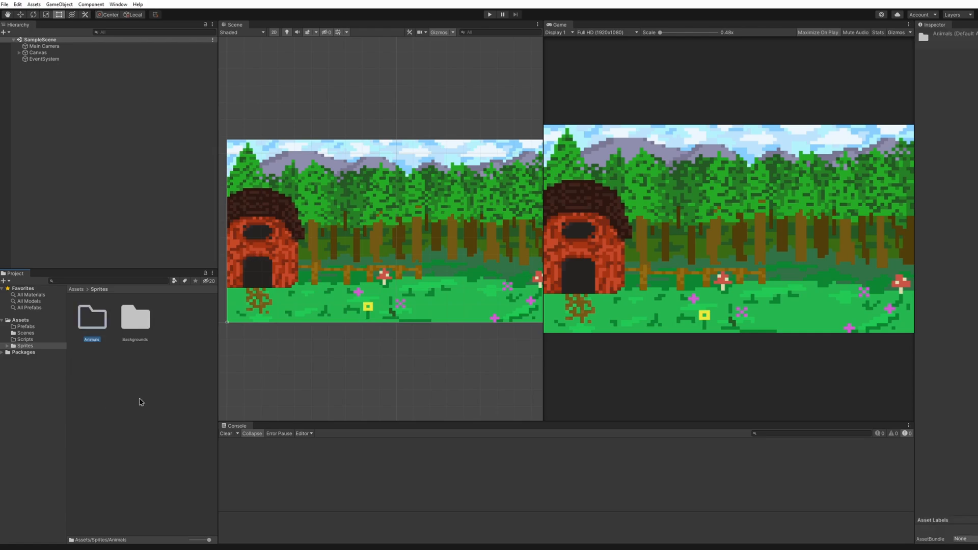
# - Import the Duck image into the Animals folder
pyautogui.click(145, 372)
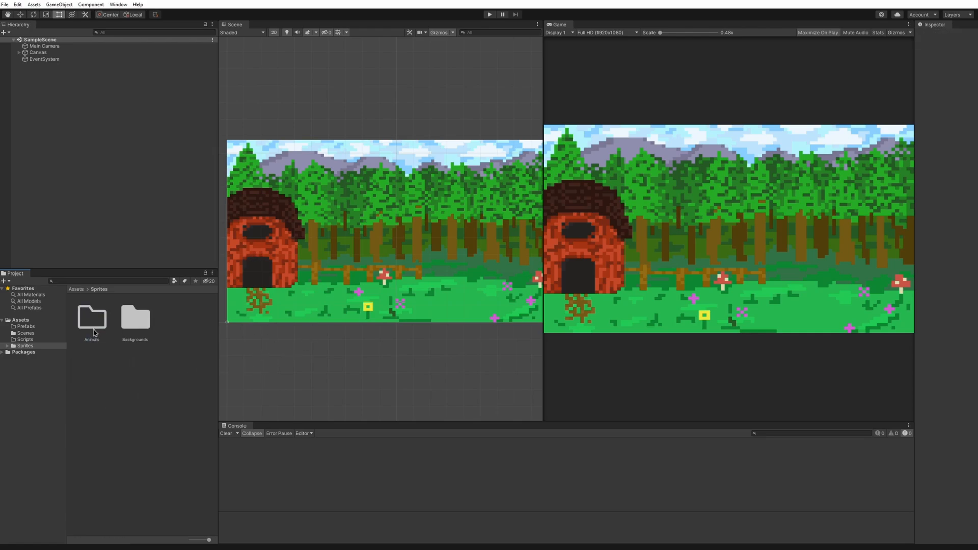
pyautogui.doubleClick(95, 326)
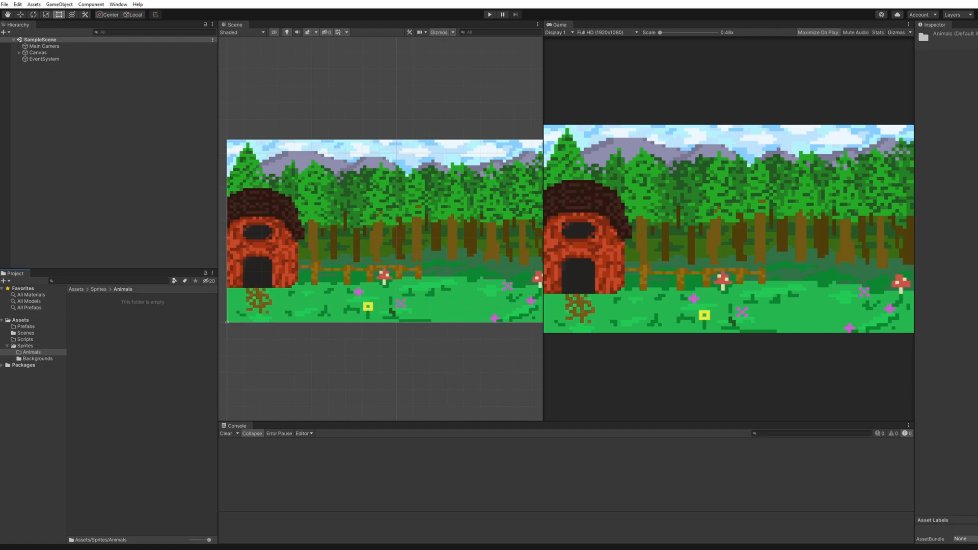
pyautogui.moveTo(350, 443); pyautogui.dragTo(152, 374)
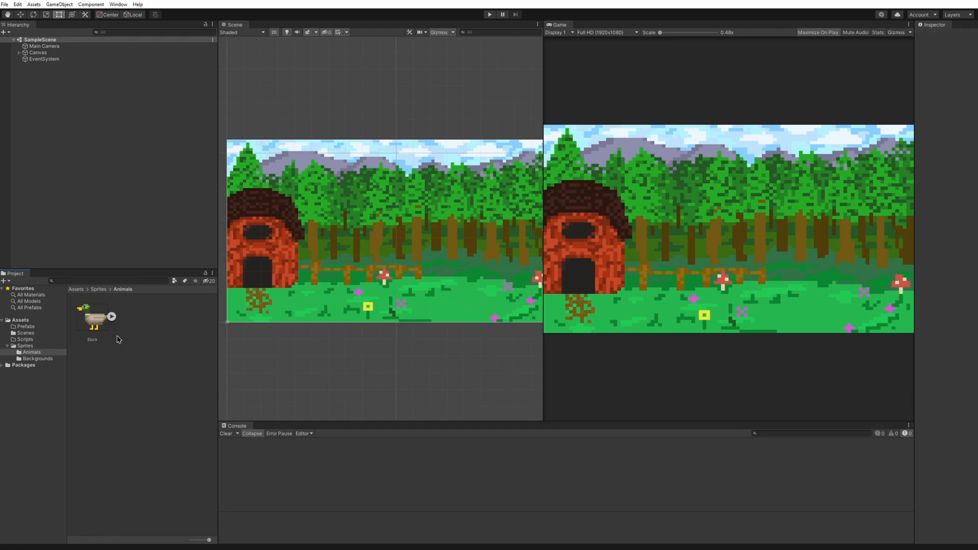
# - Look through the project's Sprites, Scripts and Prefabs folders and return to the Assets folder
pyautogui.click(99, 290)
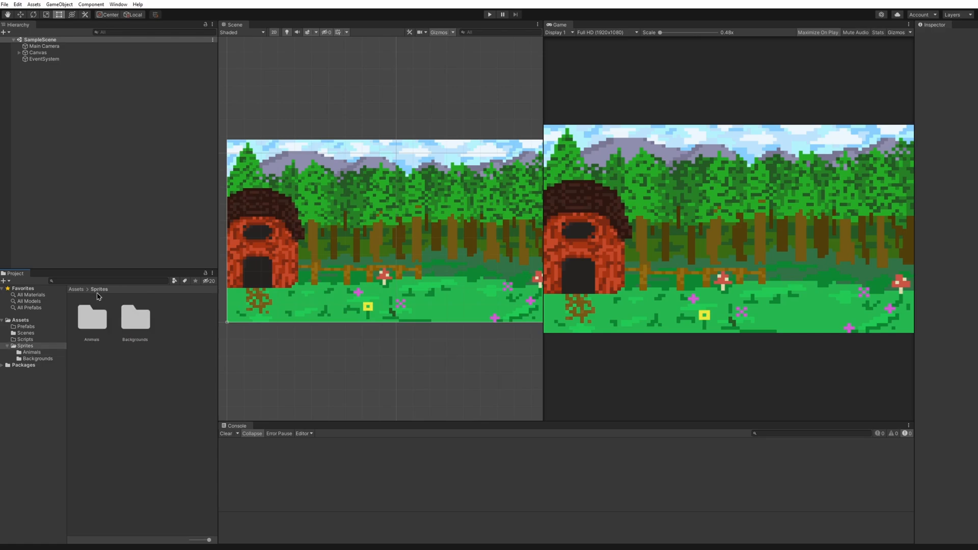
pyautogui.click(97, 325)
pyautogui.click(76, 290)
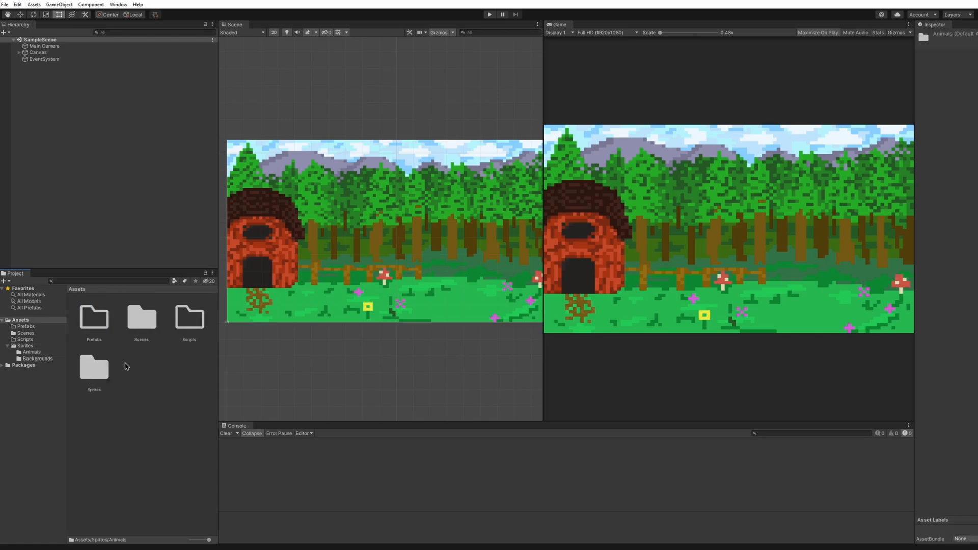
pyautogui.doubleClick(190, 319)
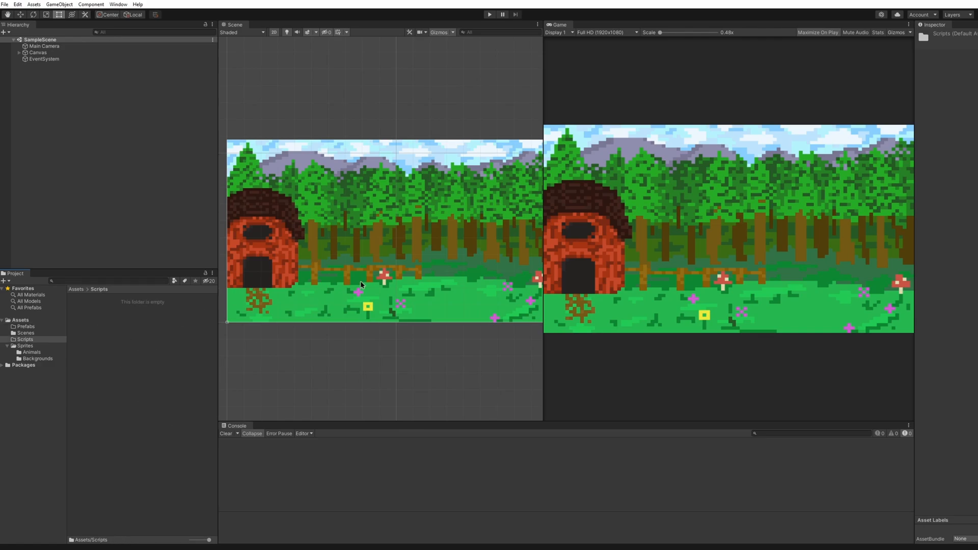
pyautogui.click(77, 290)
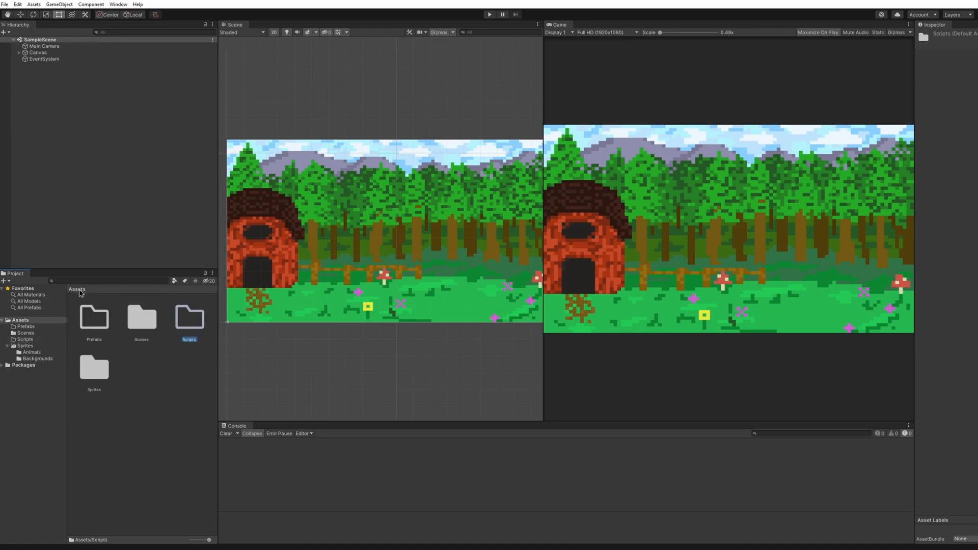
pyautogui.click(181, 353)
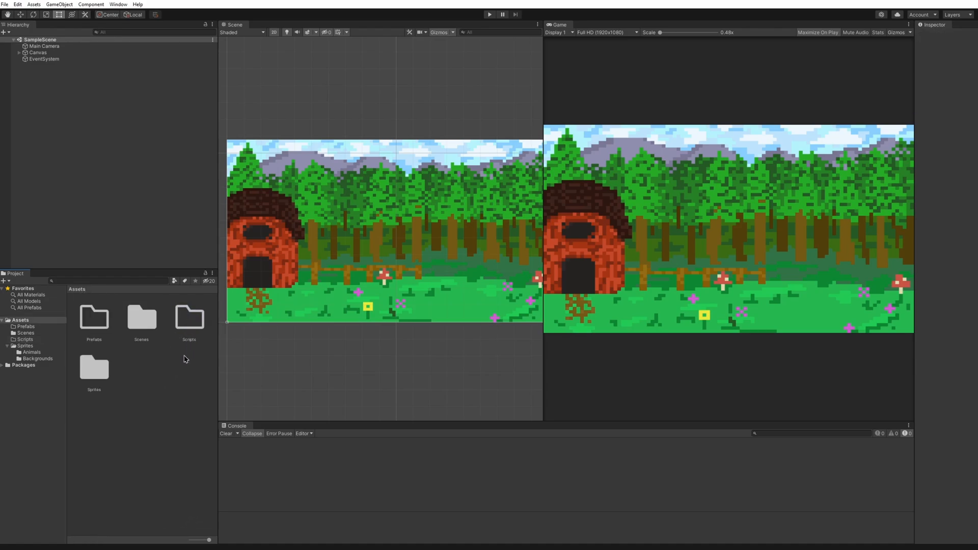
pyautogui.doubleClick(95, 321)
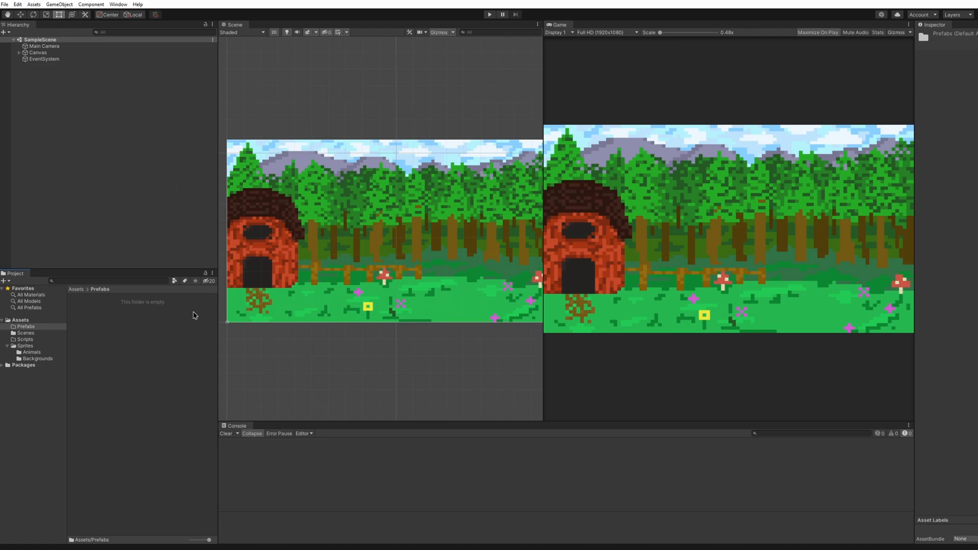
pyautogui.click(77, 289)
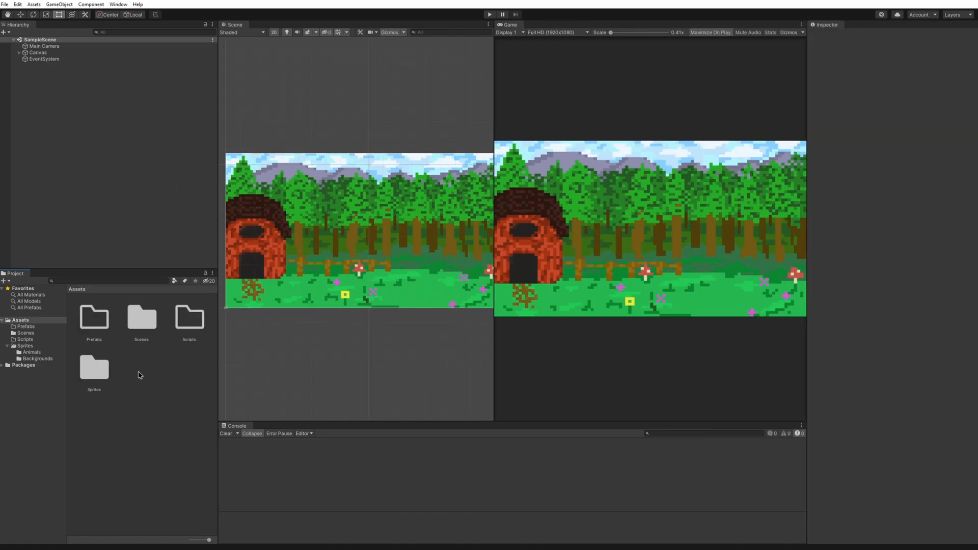
# - Duplicate the Image object under the Canvas and rename the original BackgroundImage
pyautogui.click(18, 52)
pyautogui.click(37, 59)
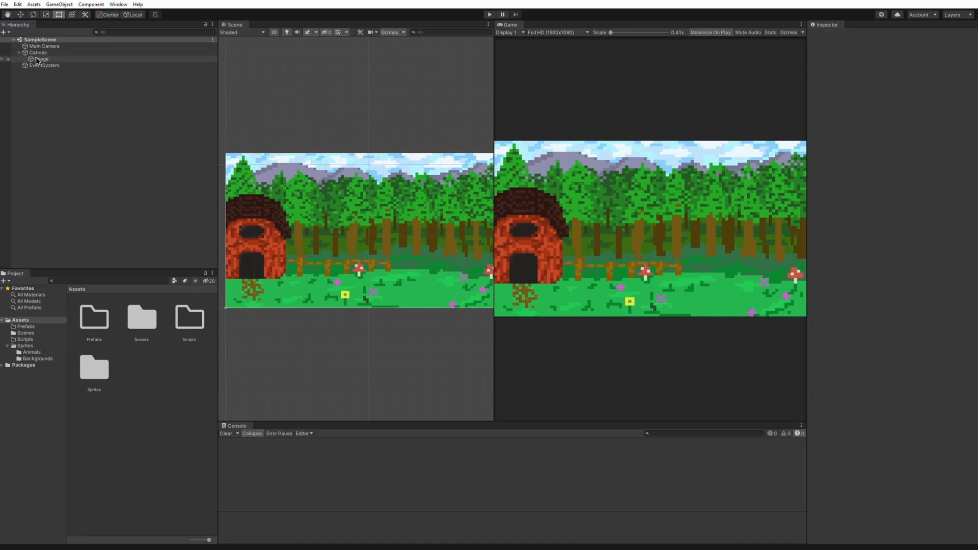
pyautogui.rightClick(50, 62)
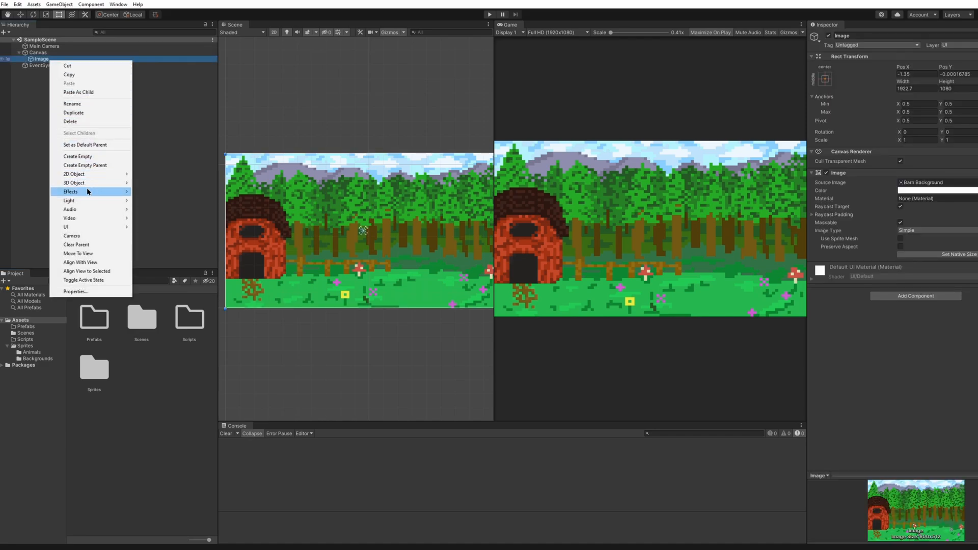
pyautogui.click(74, 113)
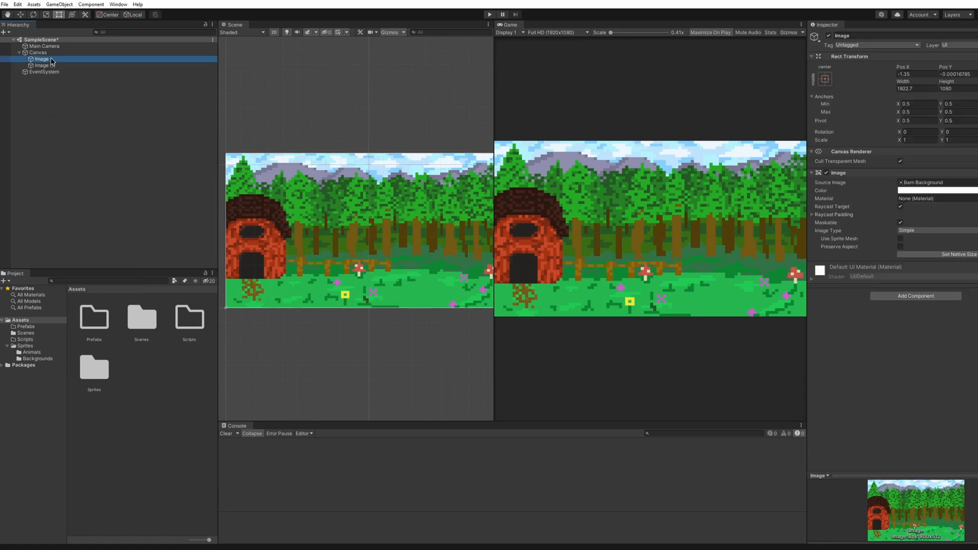
pyautogui.write('BackgroundI')
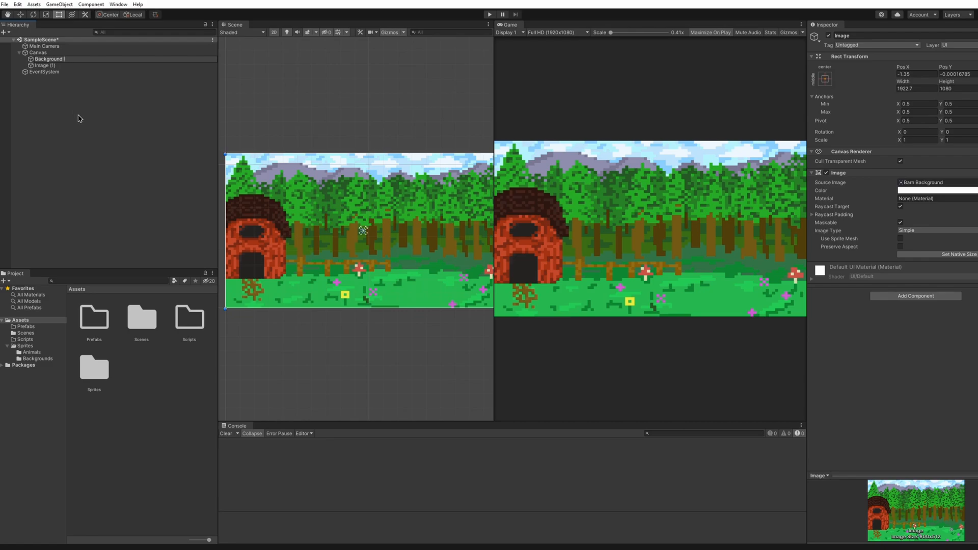
pyautogui.write('age')
pyautogui.click(64, 102)
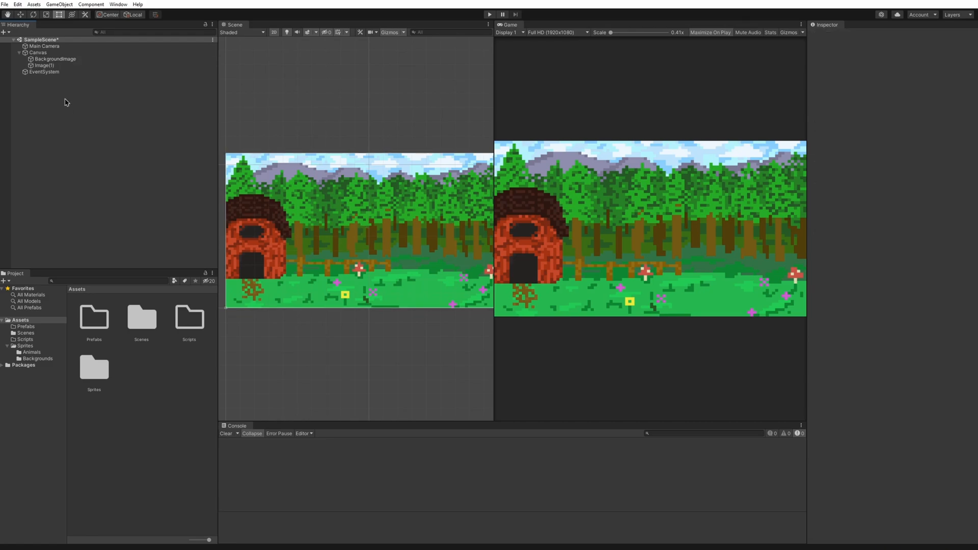
# - Rename the duplicated image under the Canvas as AnimalButton
pyautogui.click(57, 66)
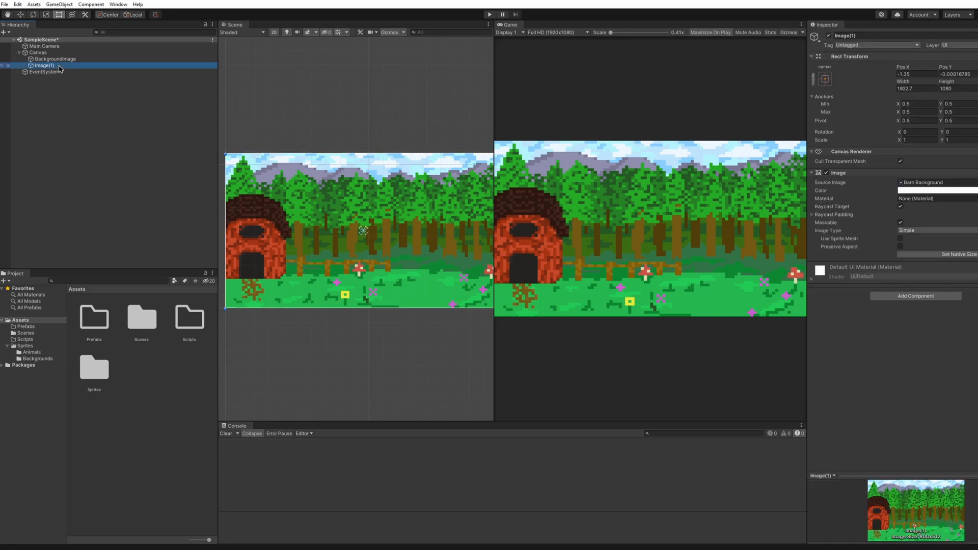
pyautogui.press('F2')
pyautogui.write('An')
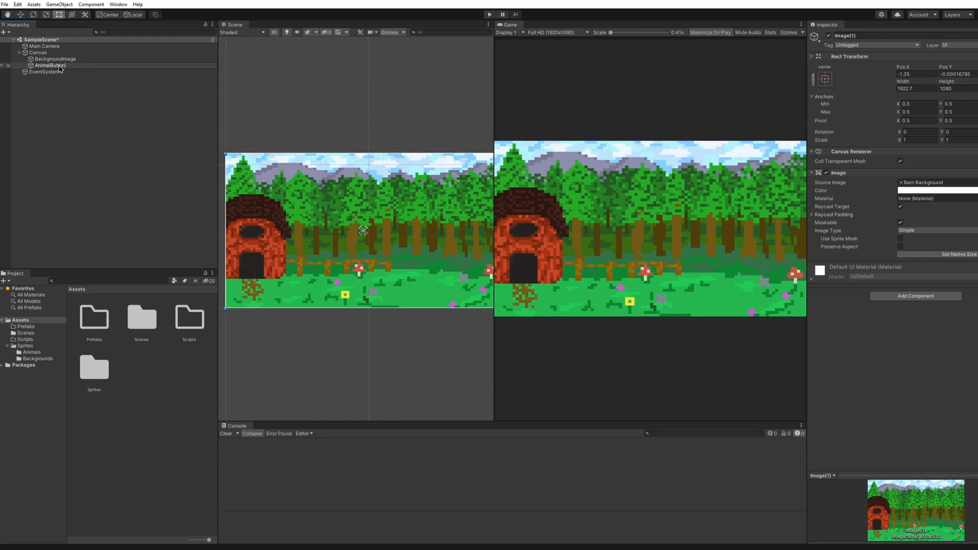
pyautogui.write('imalButton')
pyautogui.press('Return')
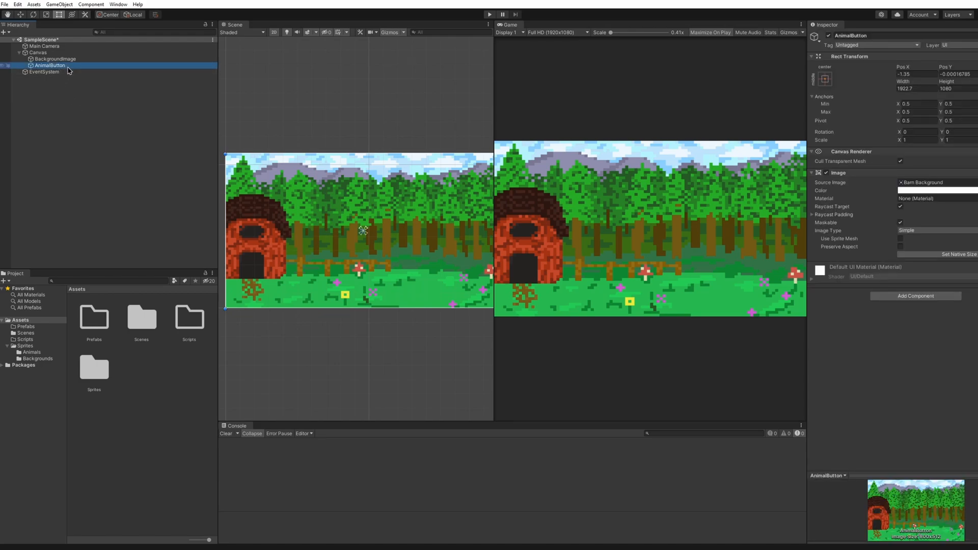
# - Add a Button component to the AnimalButton object
pyautogui.click(922, 300)
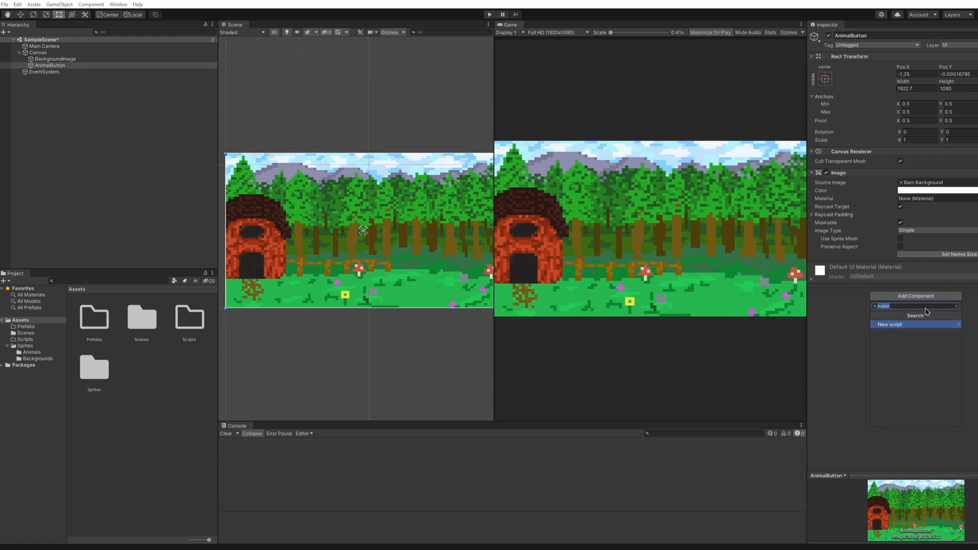
pyautogui.write('Butt')
pyautogui.click(912, 325)
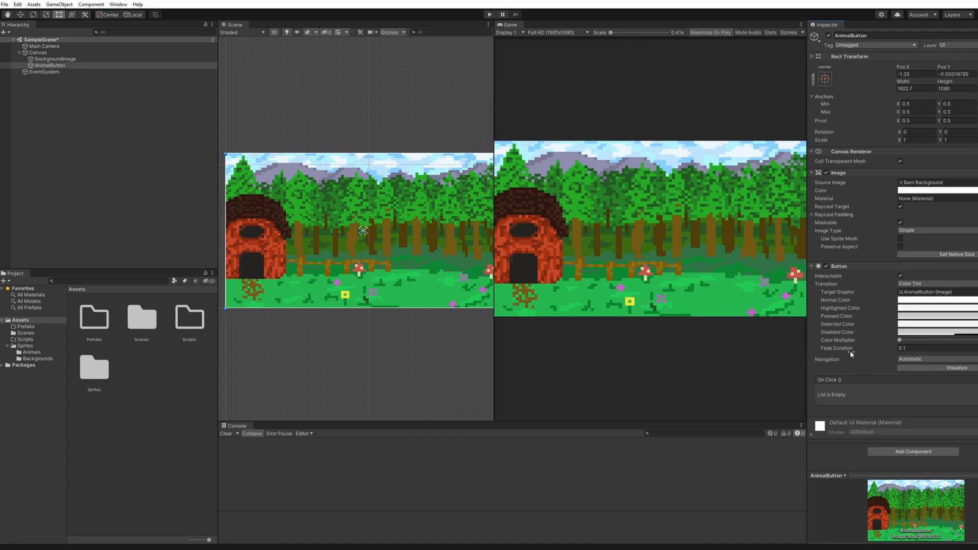
# - Create an empty game object in the scene named Animal_Duck
pyautogui.click(66, 93)
pyautogui.rightClick(67, 92)
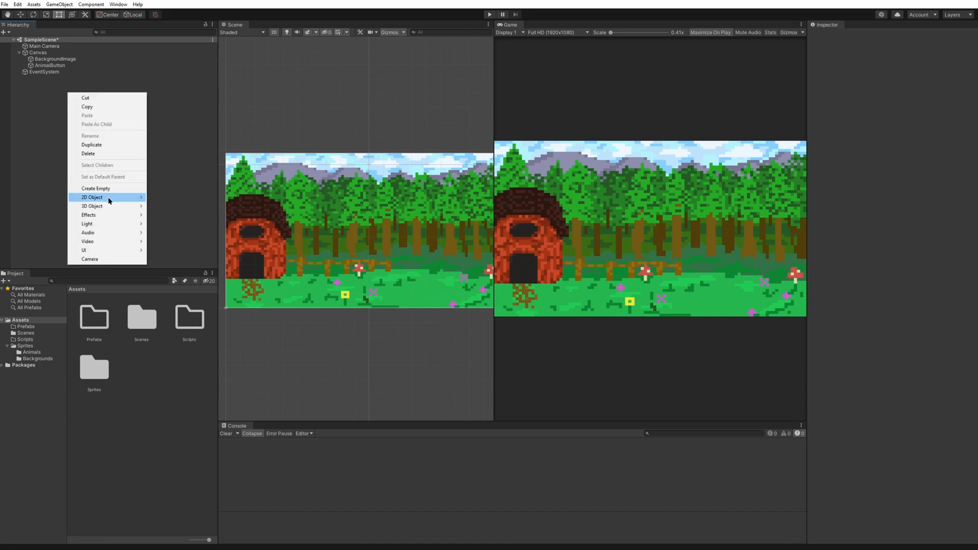
pyautogui.click(48, 113)
pyautogui.rightClick(81, 112)
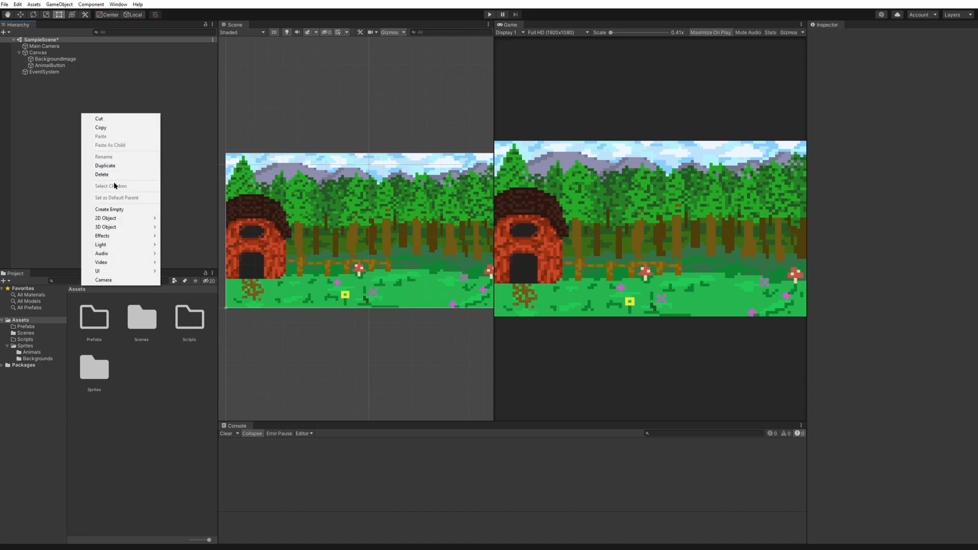
pyautogui.click(110, 210)
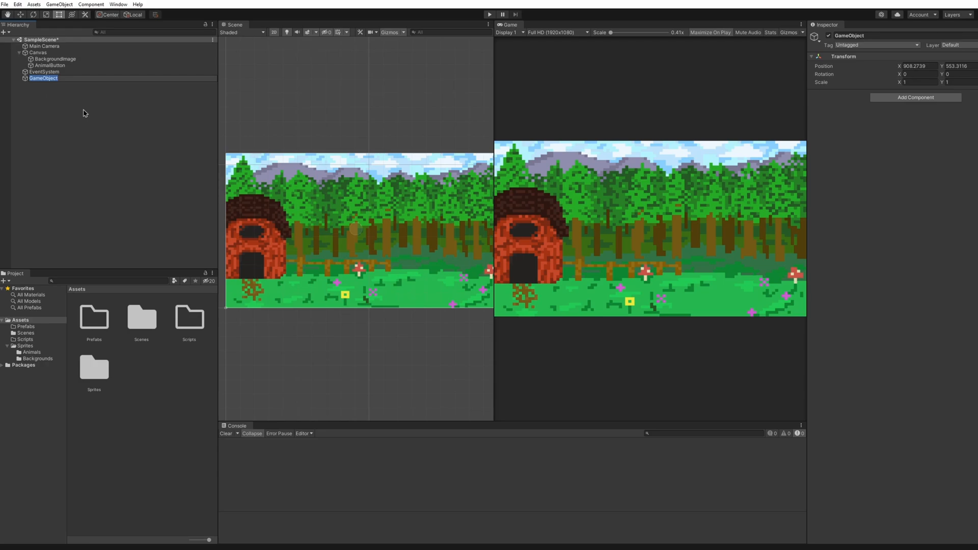
pyautogui.write('Animal_Duck')
pyautogui.press('Return')
# - Nest AnimalButton under Animal_Duck and move Animal_Duck into the Canvas below BackgroundImage
pyautogui.moveTo(50, 66)
pyautogui.mouseDown()
pyautogui.moveTo(64, 83)
pyautogui.moveTo(52, 79)
pyautogui.mouseUp()
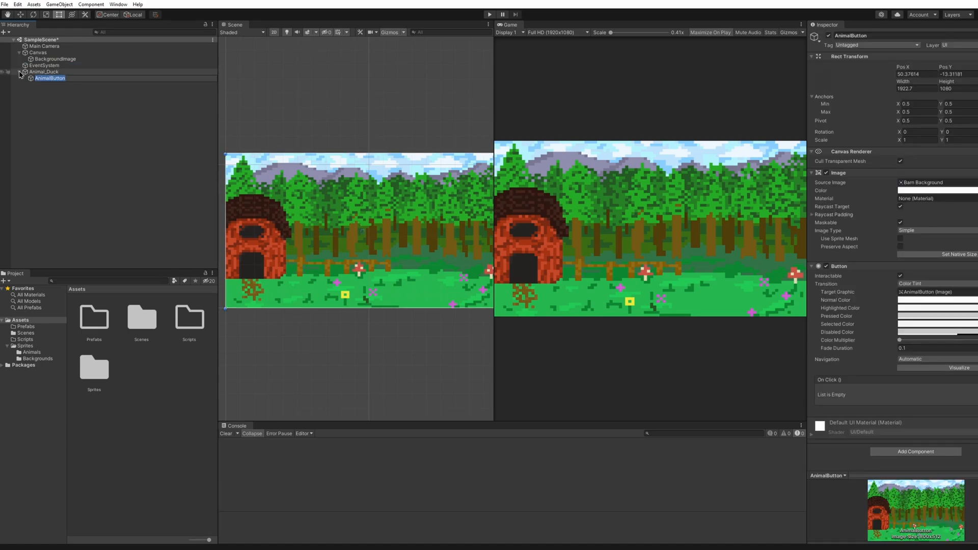
pyautogui.moveTo(38, 72); pyautogui.dragTo(33, 62)
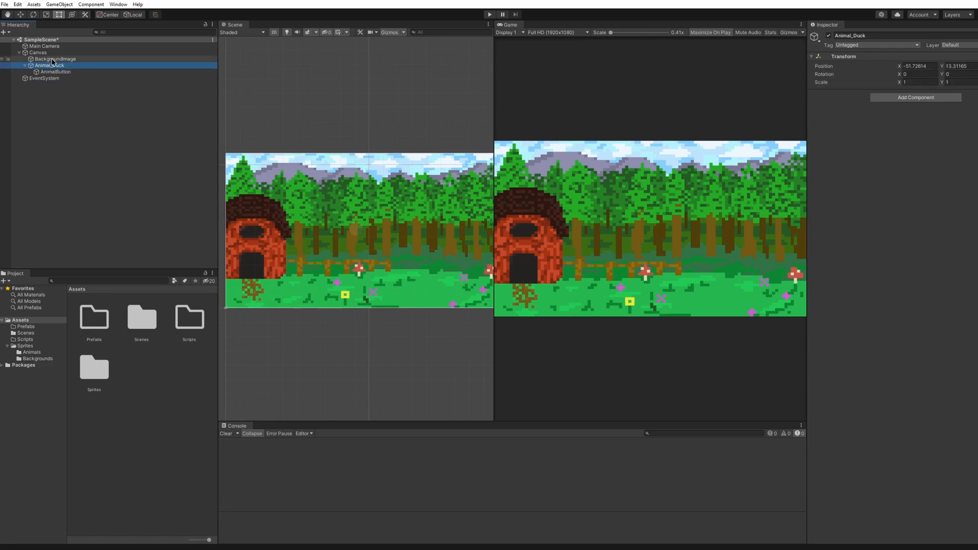
pyautogui.click(25, 66)
pyautogui.click(55, 59)
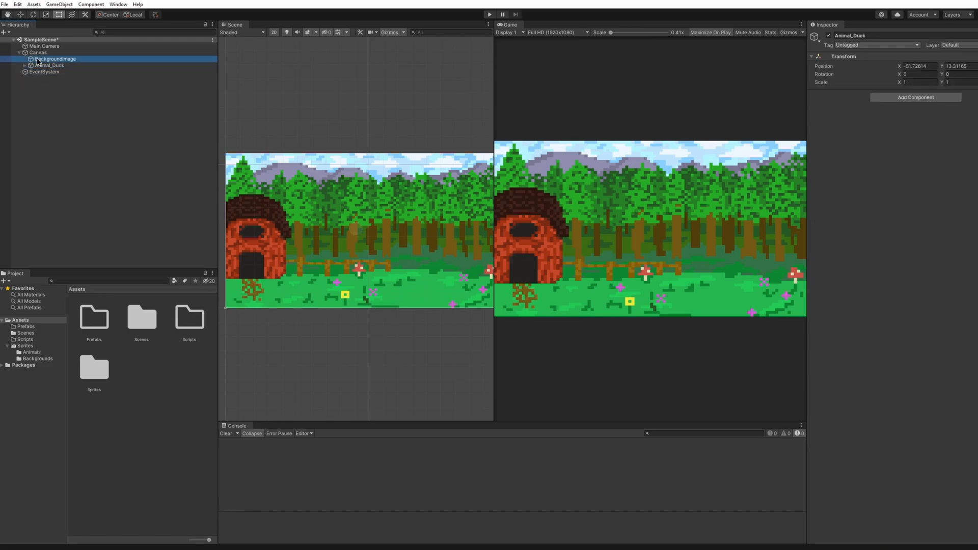
pyautogui.click(59, 67)
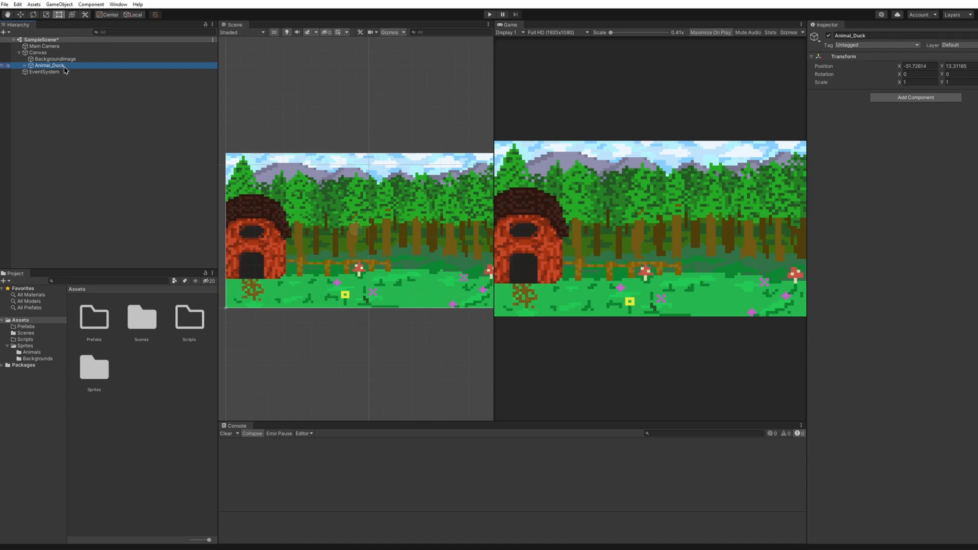
# - Assign the Duck sprite from the Sprites/Animals folder as the source image of AnimalButton
pyautogui.click(24, 66)
pyautogui.click(55, 72)
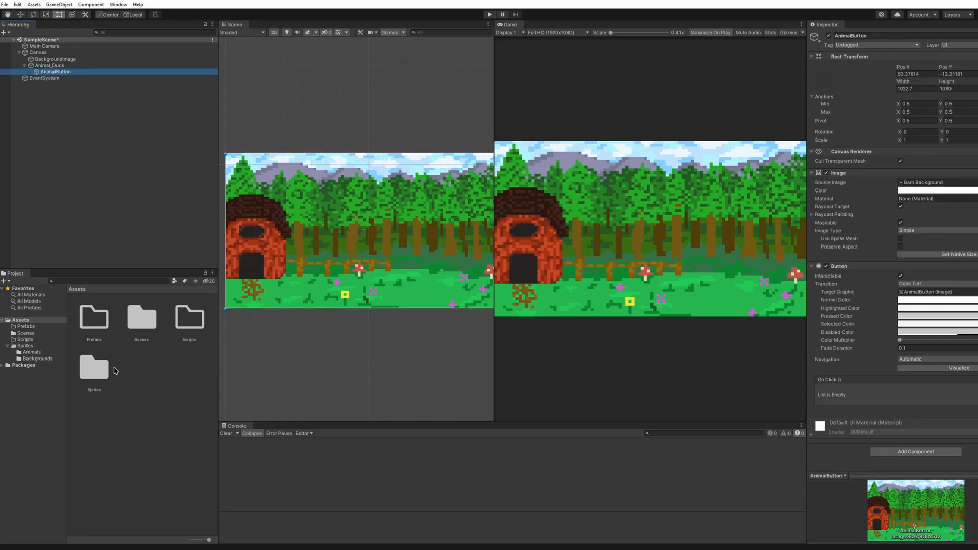
pyautogui.doubleClick(97, 373)
pyautogui.doubleClick(94, 320)
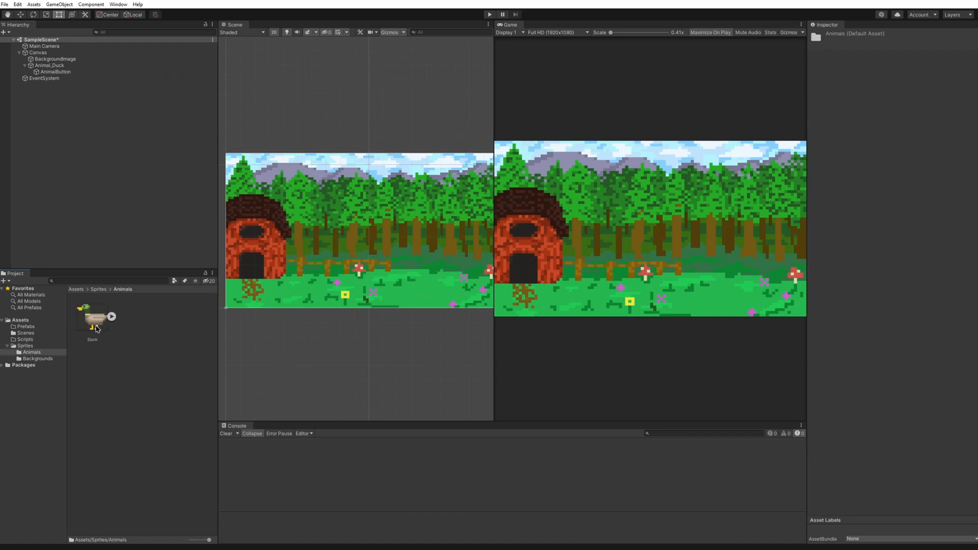
pyautogui.click(58, 72)
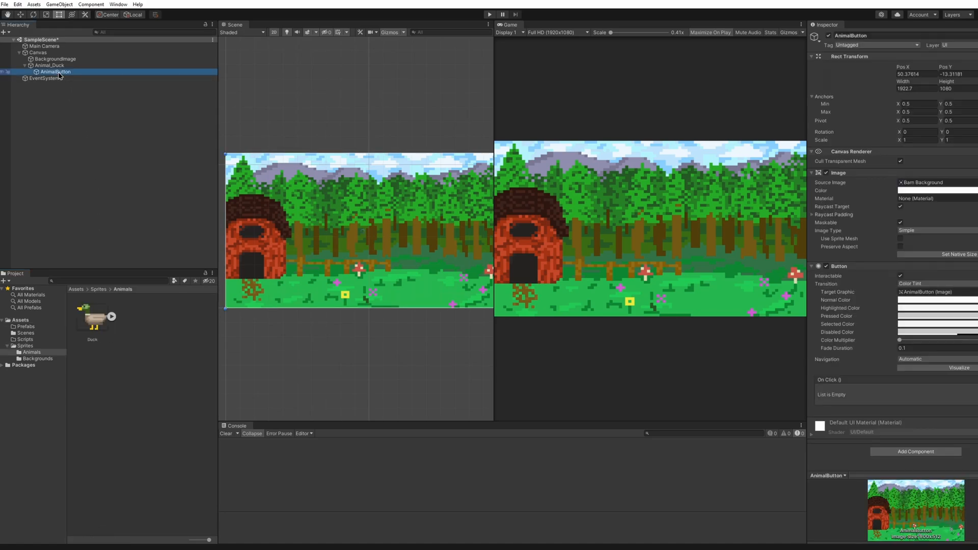
pyautogui.moveTo(104, 326); pyautogui.dragTo(937, 183)
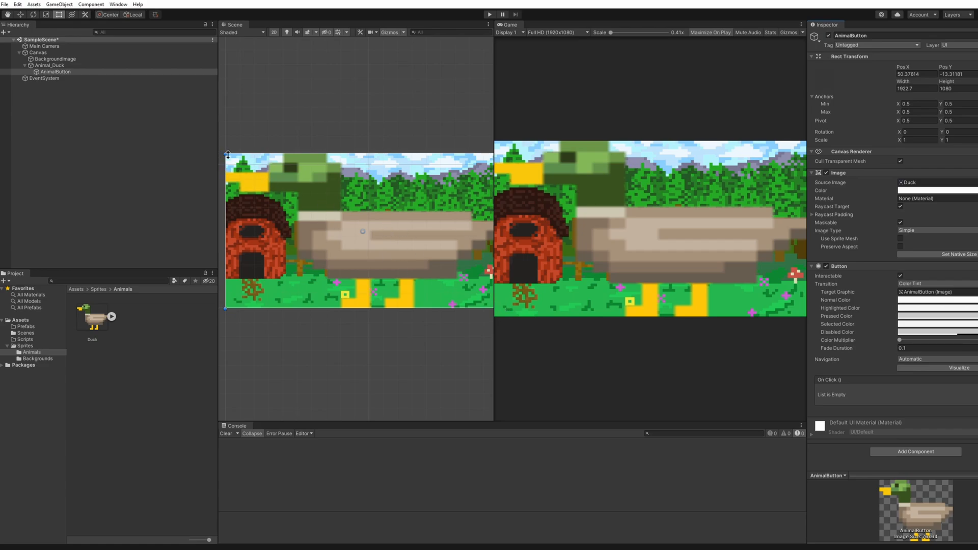
# - Reset the AnimalButton image to the native size of its duck sprite
pyautogui.scroll(-2, 370, 247)
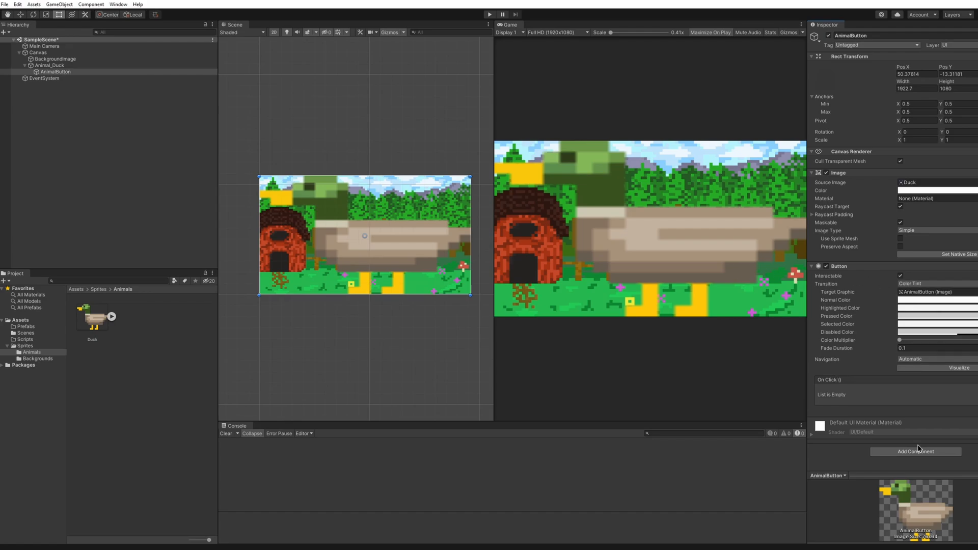
pyautogui.click(968, 255)
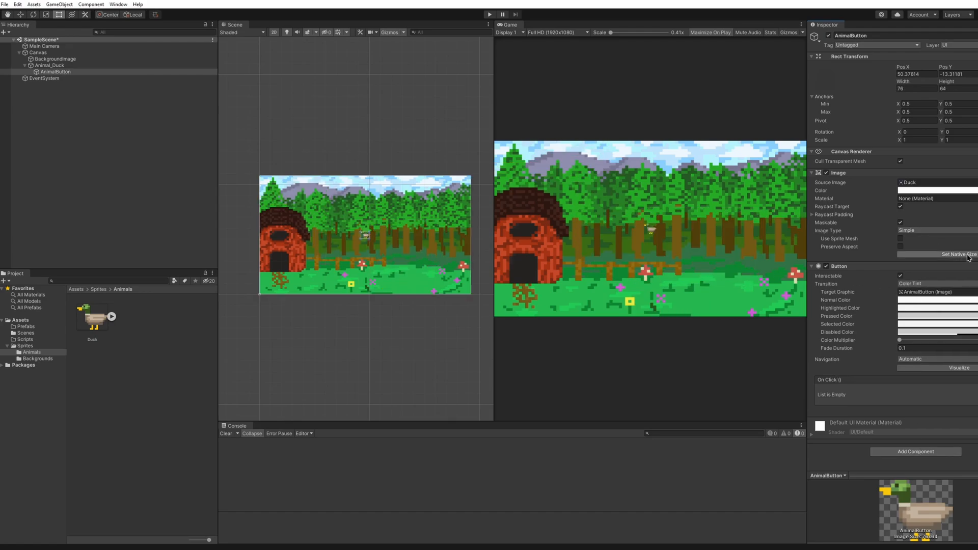
pyautogui.scroll(4, 643, 236)
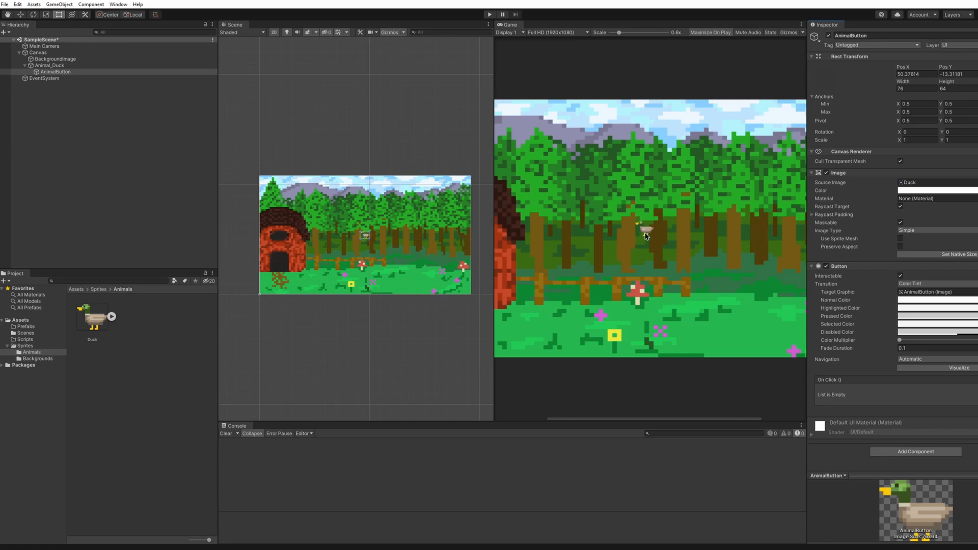
pyautogui.scroll(-4, 645, 236)
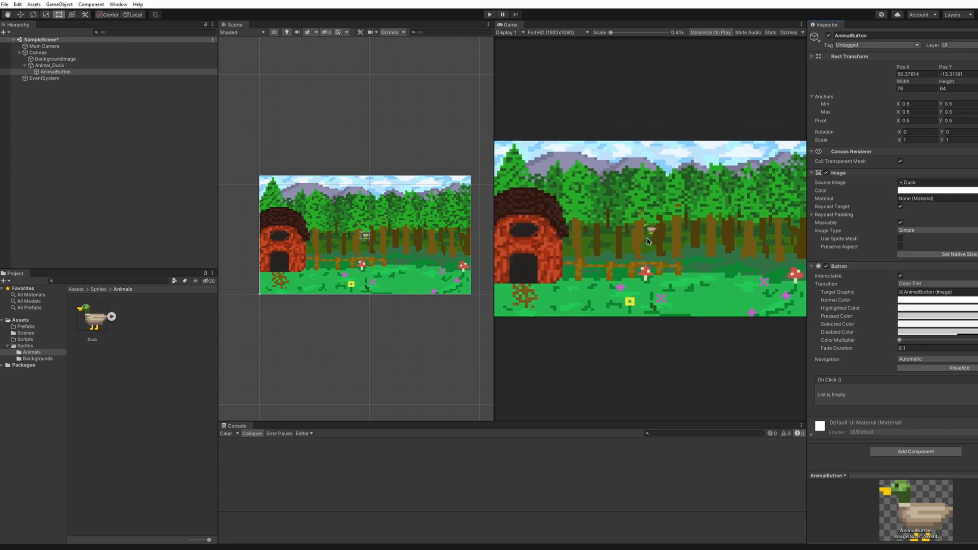
# - Set AnimalButton's X and Y scale to 2 and move the duck onto the grass at about X 558, Y -426
pyautogui.click(914, 139)
pyautogui.write('2')
pyautogui.press('Tab')
pyautogui.write('2')
pyautogui.click(657, 155)
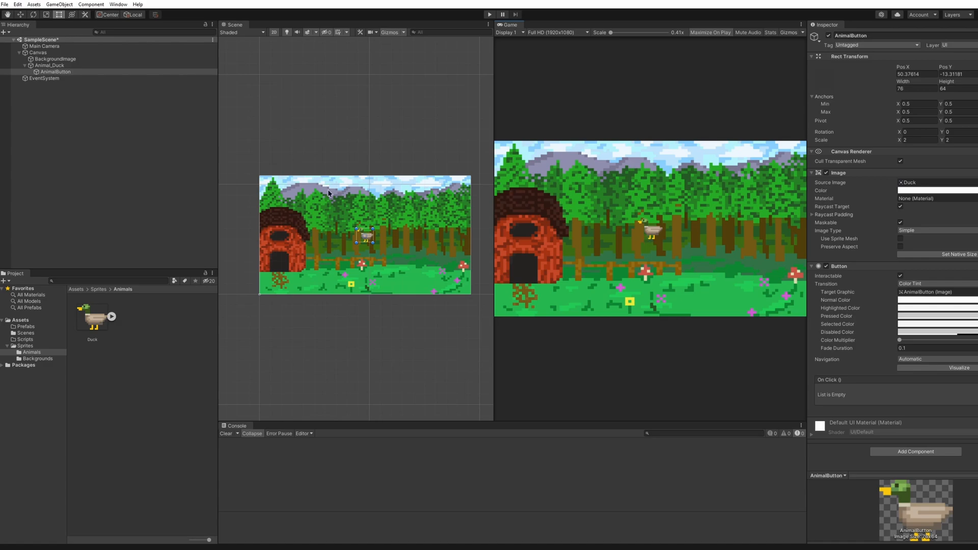
pyautogui.moveTo(370, 241); pyautogui.dragTo(427, 287)
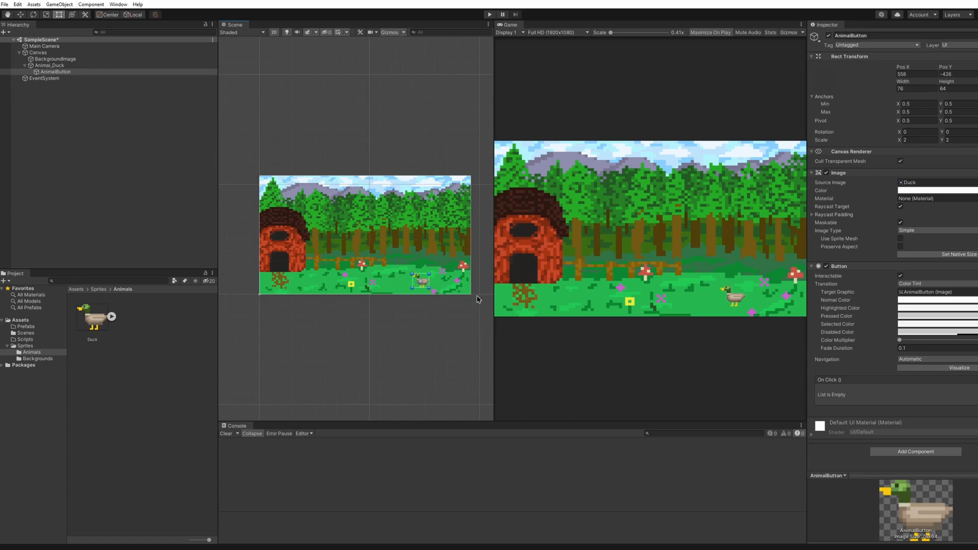
pyautogui.click(188, 224)
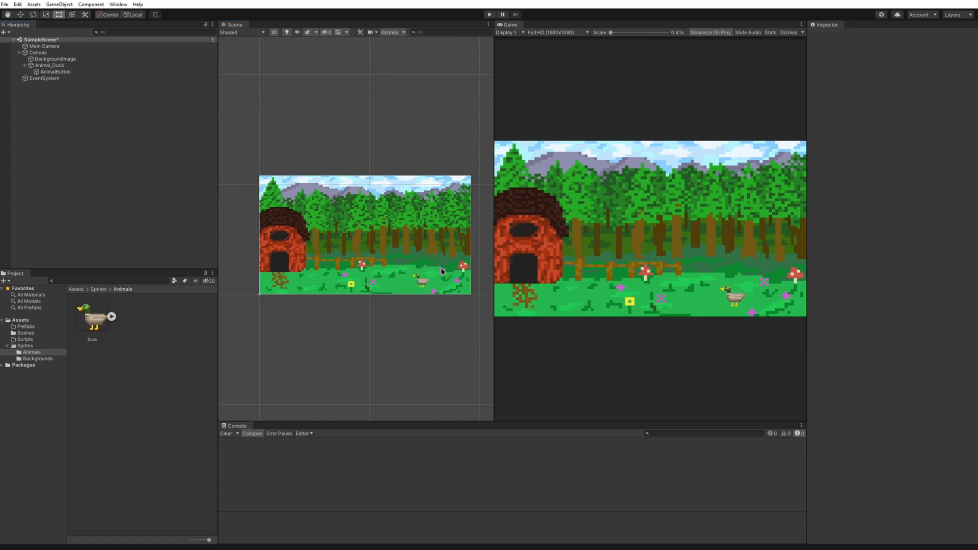
pyautogui.click(25, 66)
pyautogui.click(55, 66)
pyautogui.click(24, 66)
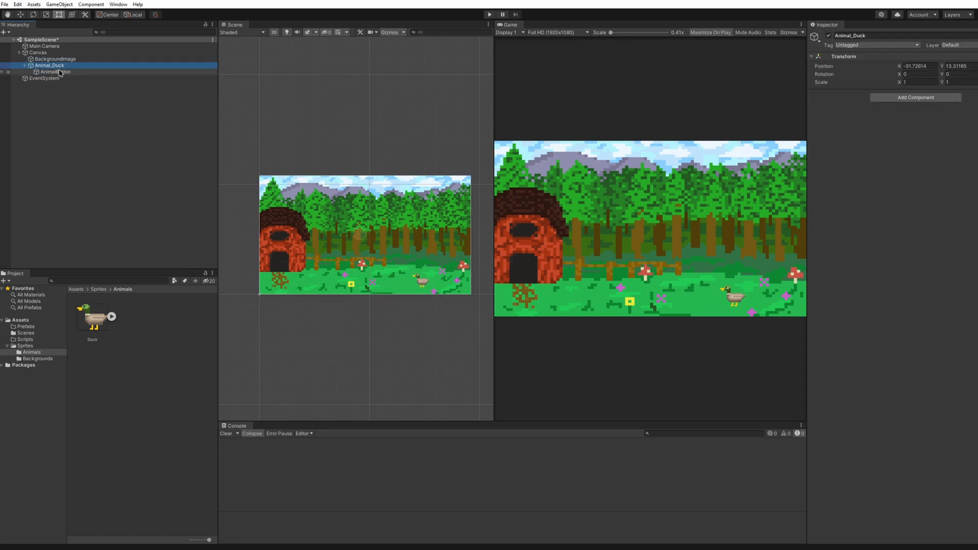
pyautogui.click(55, 71)
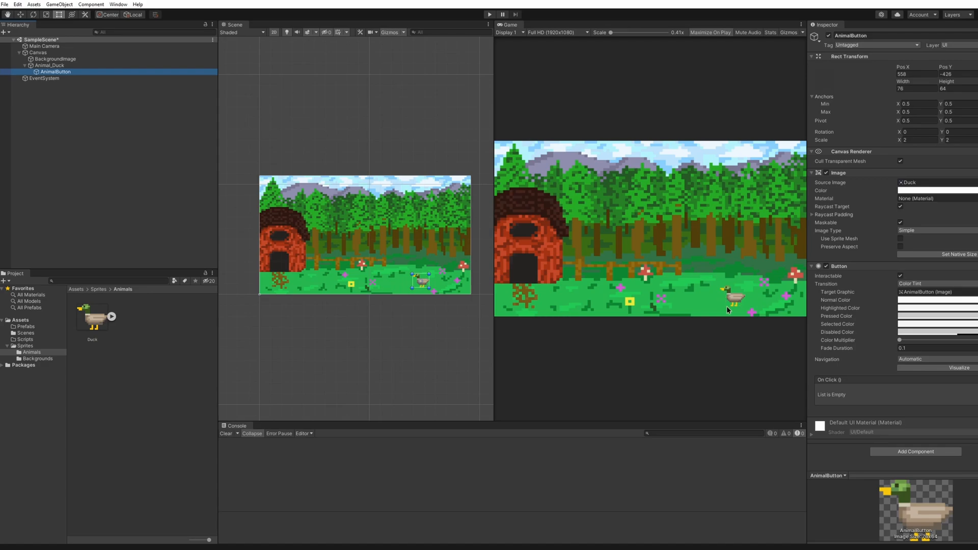
pyautogui.hotkey('shift', 'd')
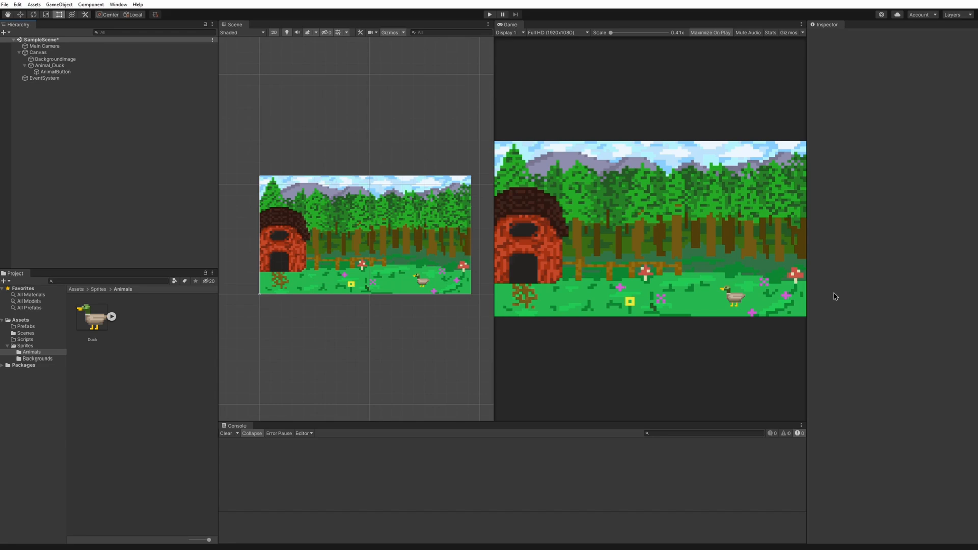
pyautogui.click(66, 71)
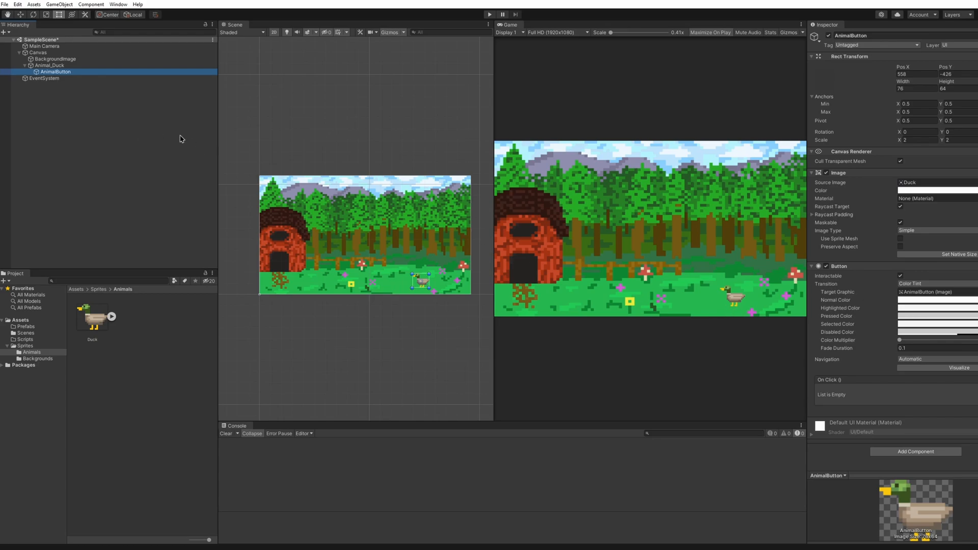
# - Add a new UI Image to the Canvas and name it HealthBarBG
pyautogui.click(69, 113)
pyautogui.rightClick(68, 113)
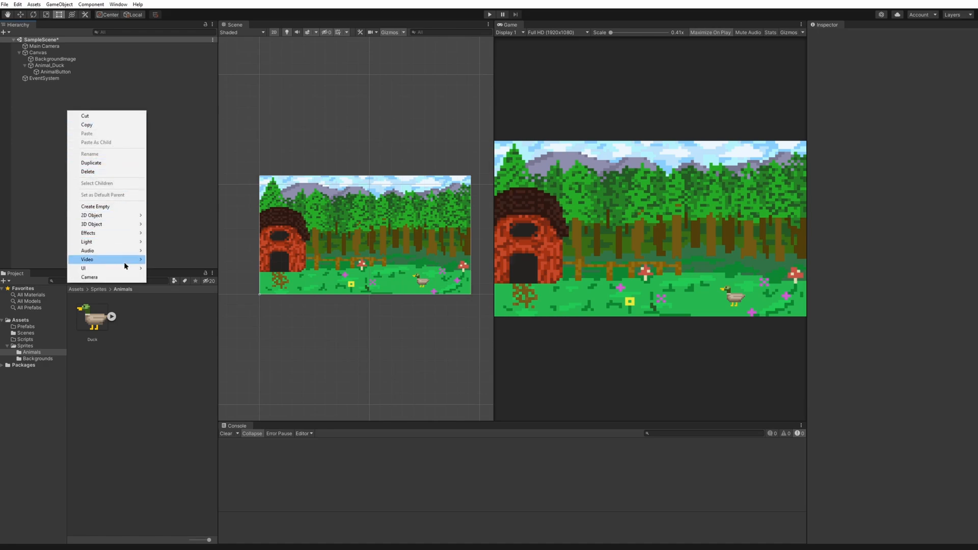
pyautogui.moveTo(127, 268)
pyautogui.click(168, 285)
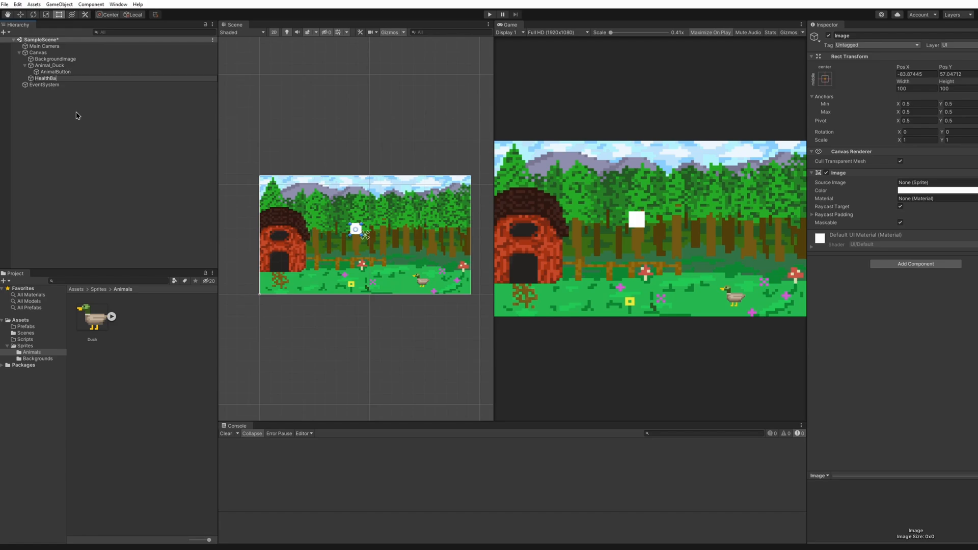
pyautogui.click(76, 115)
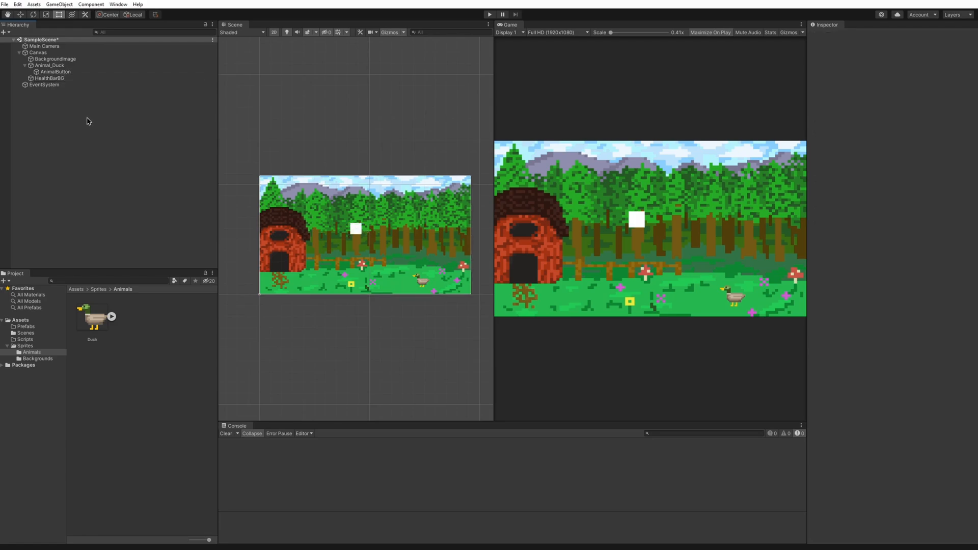
# - Move HealthBarBG directly beneath the duck and reshape it into a thin bar about 132 wide and 19 high
pyautogui.click(70, 79)
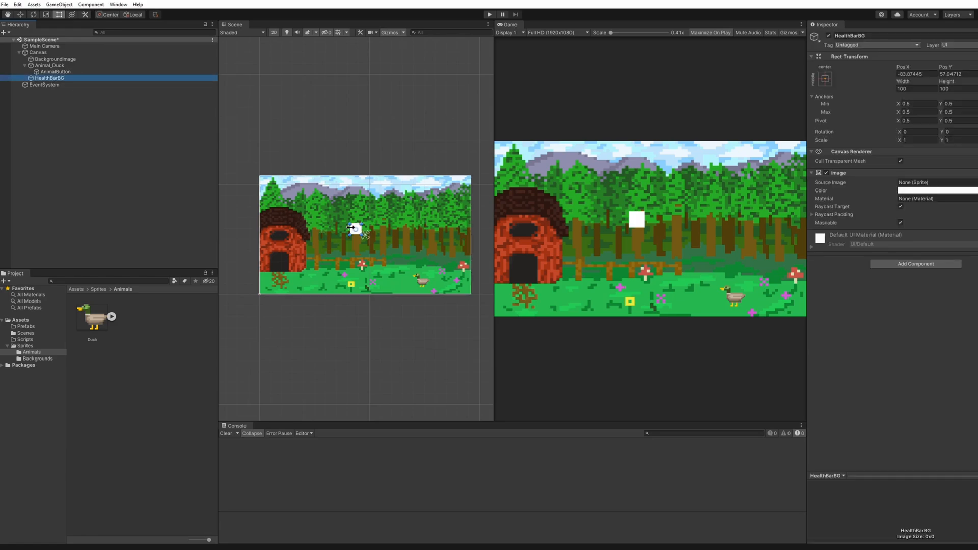
pyautogui.scroll(3, 357, 220)
pyautogui.moveTo(357, 220)
pyautogui.mouseDown()
pyautogui.moveTo(357, 232)
pyautogui.moveTo(489, 355)
pyautogui.mouseUp()
pyautogui.scroll(5, 389, 267)
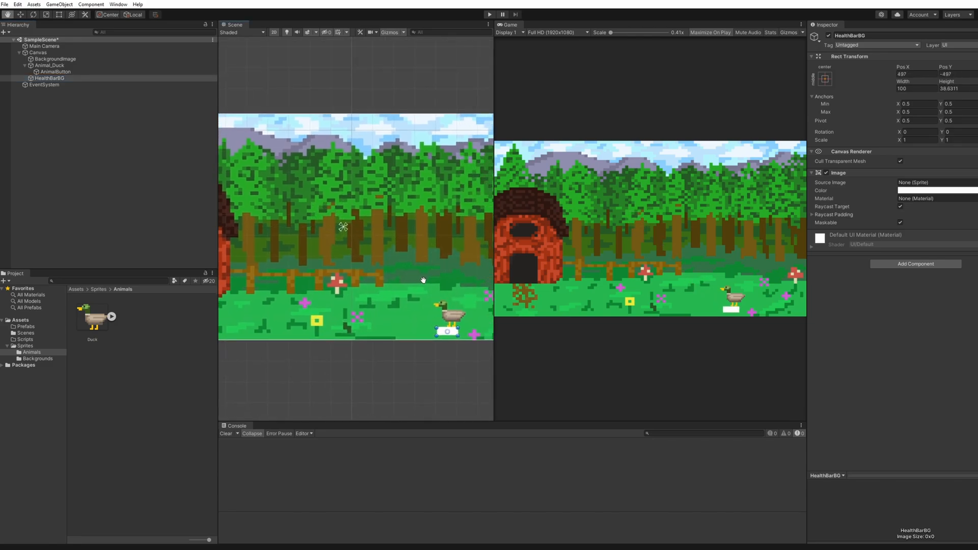
pyautogui.scroll(4, 389, 267)
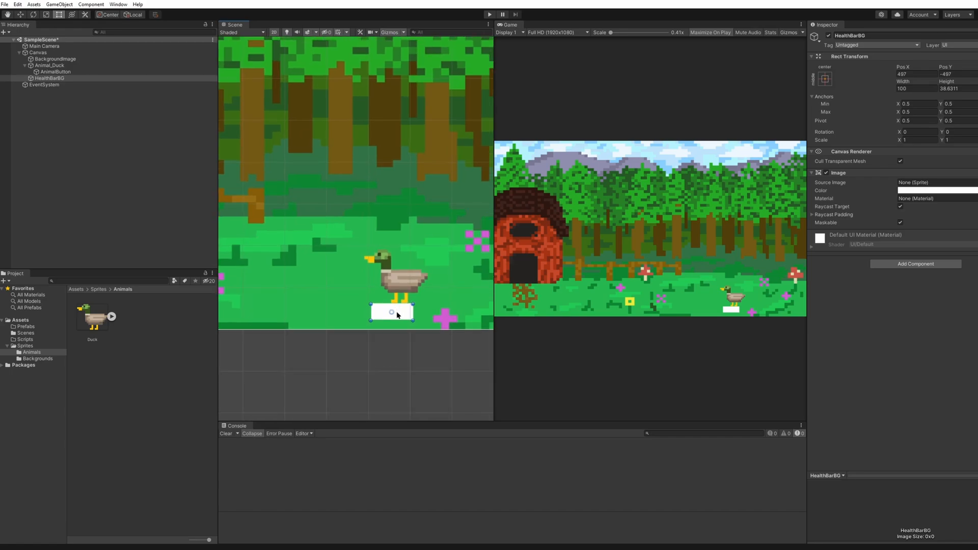
pyautogui.moveTo(397, 316)
pyautogui.mouseDown()
pyautogui.moveTo(434, 315)
pyautogui.moveTo(371, 312)
pyautogui.moveTo(415, 316)
pyautogui.mouseUp()
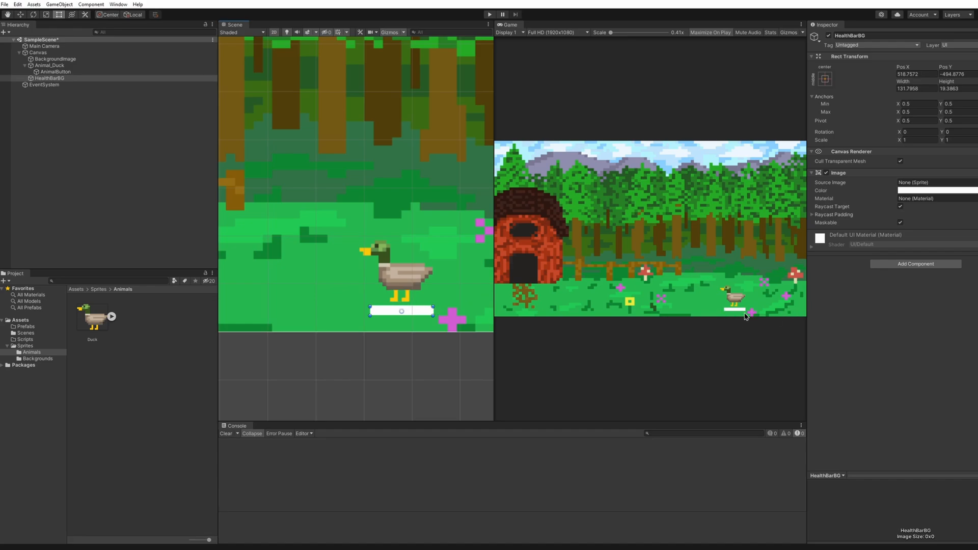
# - Duplicate HealthBarBG, rename the copy HealthBarFill, and nest it under HealthBarBG
pyautogui.rightClick(67, 78)
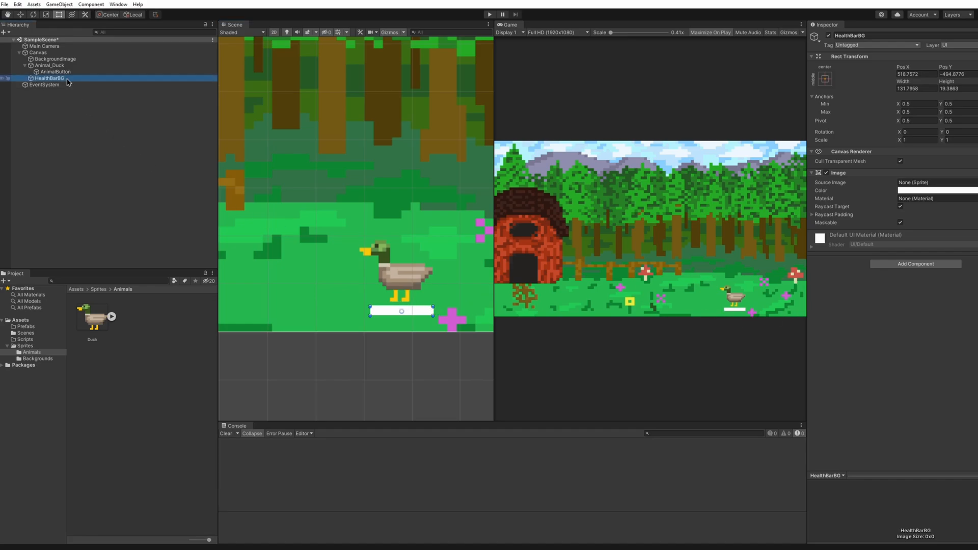
pyautogui.click(104, 132)
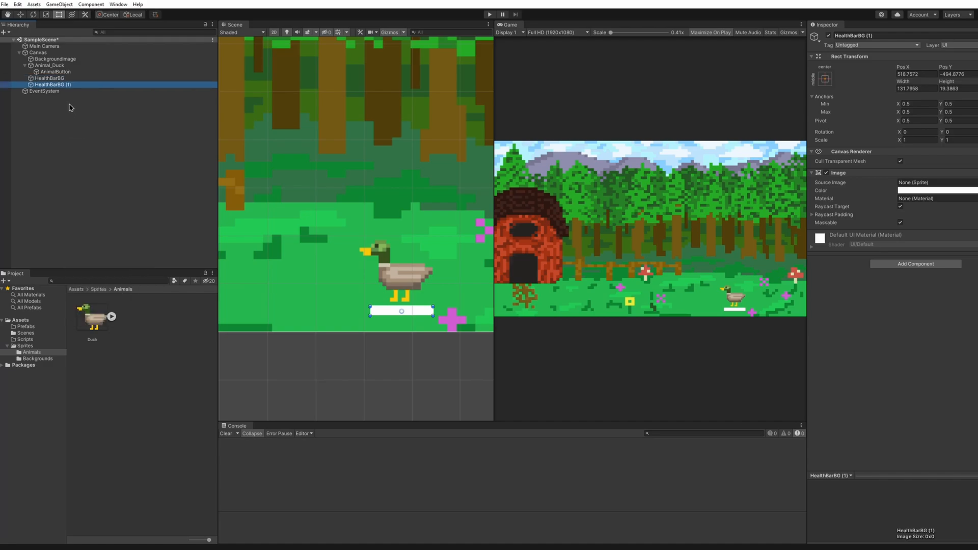
pyautogui.write('Health')
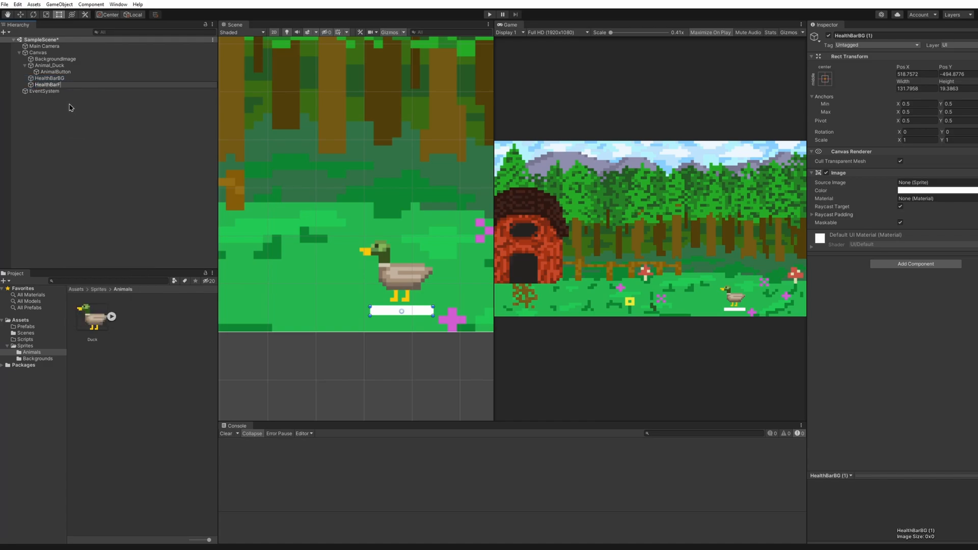
pyautogui.click(71, 107)
pyautogui.moveTo(66, 85); pyautogui.dragTo(64, 80)
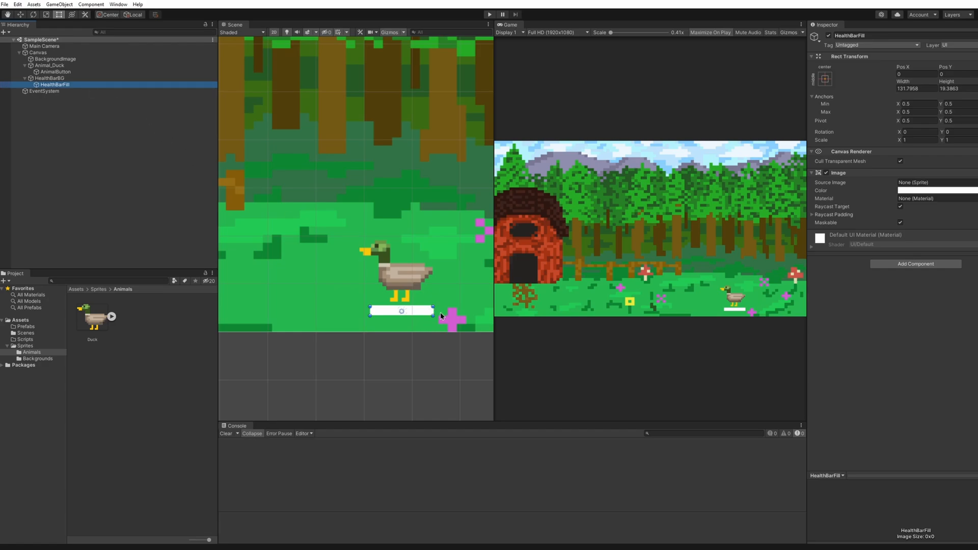
# - Shrink HealthBarFill to about 121 by 12 inside the background bar and color it red
pyautogui.moveTo(433, 311)
pyautogui.mouseDown()
pyautogui.moveTo(375, 311)
pyautogui.moveTo(391, 313)
pyautogui.mouseUp()
pyautogui.click(927, 191)
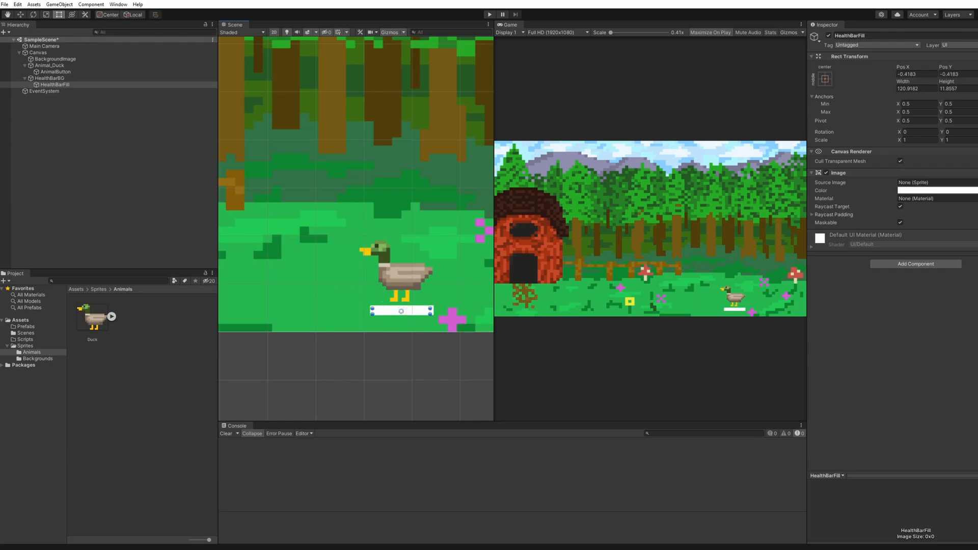
pyautogui.click(575, 289)
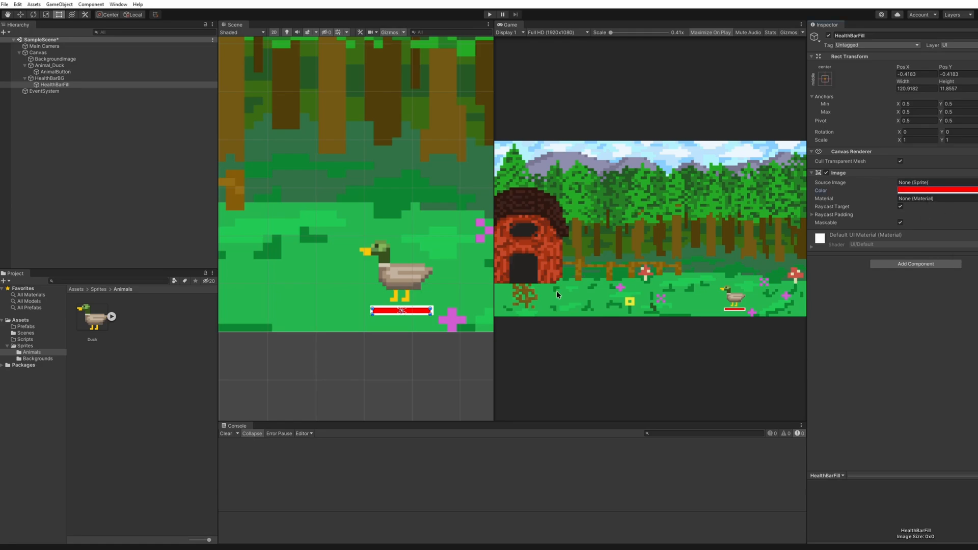
pyautogui.scroll(5, 395, 273)
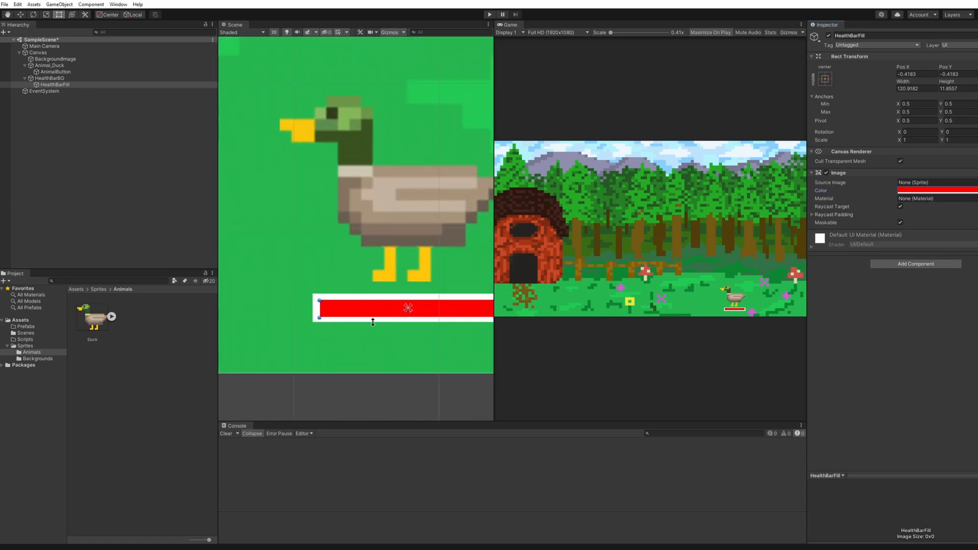
pyautogui.click(380, 322)
# - Nest HealthBarBG, including its fill, under Animal_Duck below AnimalButton
pyautogui.scroll(-2, 380, 323)
pyautogui.moveTo(63, 80); pyautogui.dragTo(58, 67)
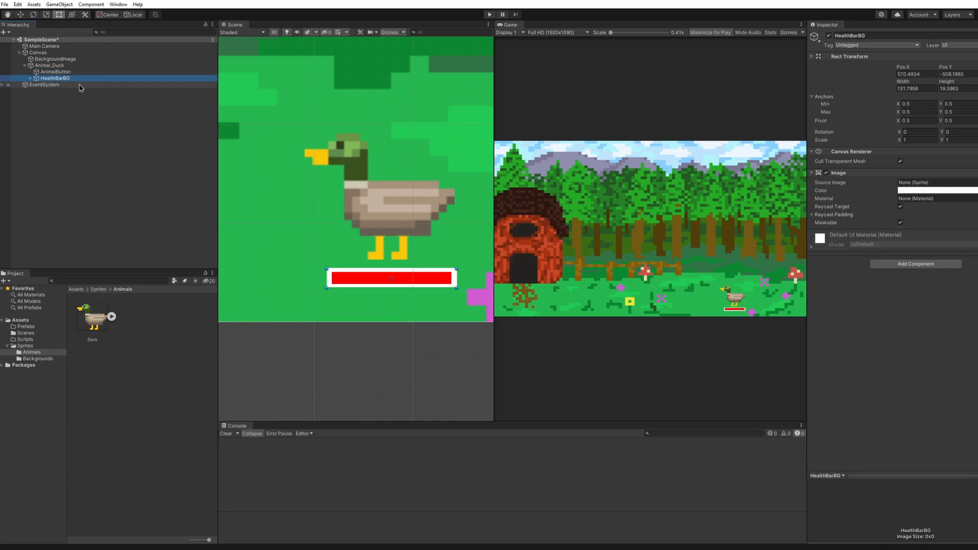
pyautogui.click(59, 72)
# - Change the HealthBarBG image color to black so it frames the red fill
pyautogui.click(78, 79)
pyautogui.click(937, 190)
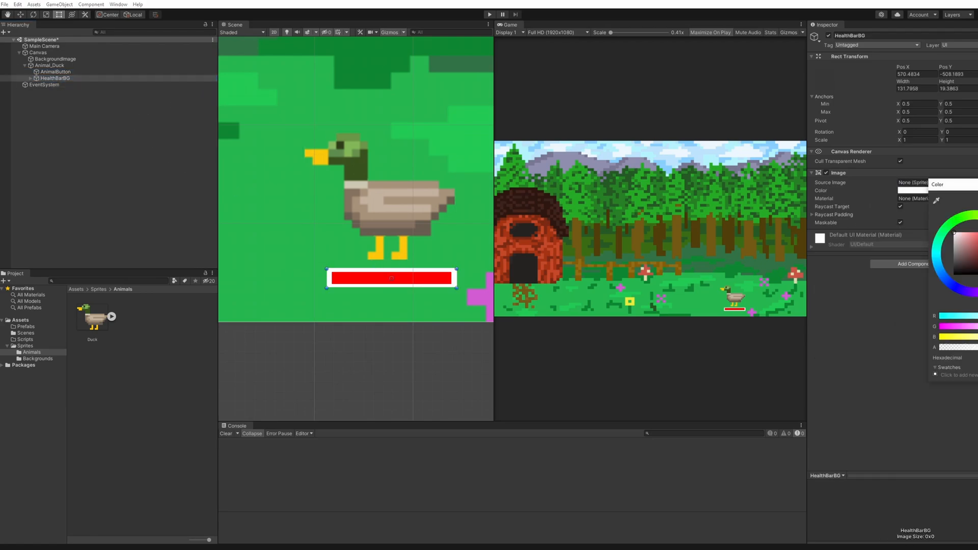
pyautogui.click(960, 264)
pyautogui.moveTo(960, 264); pyautogui.dragTo(946, 269)
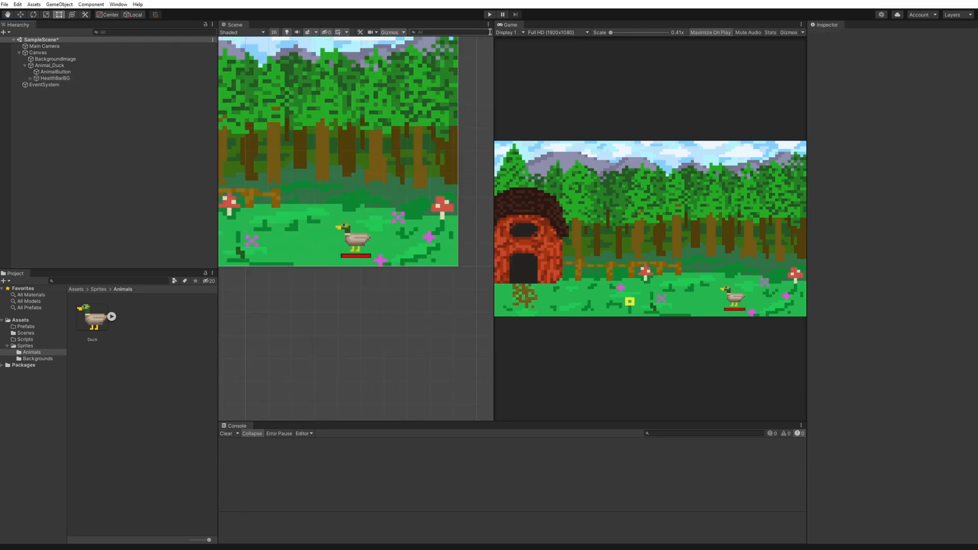
# - Run the scene in play mode to test the duck button with its health bar
pyautogui.click(489, 15)
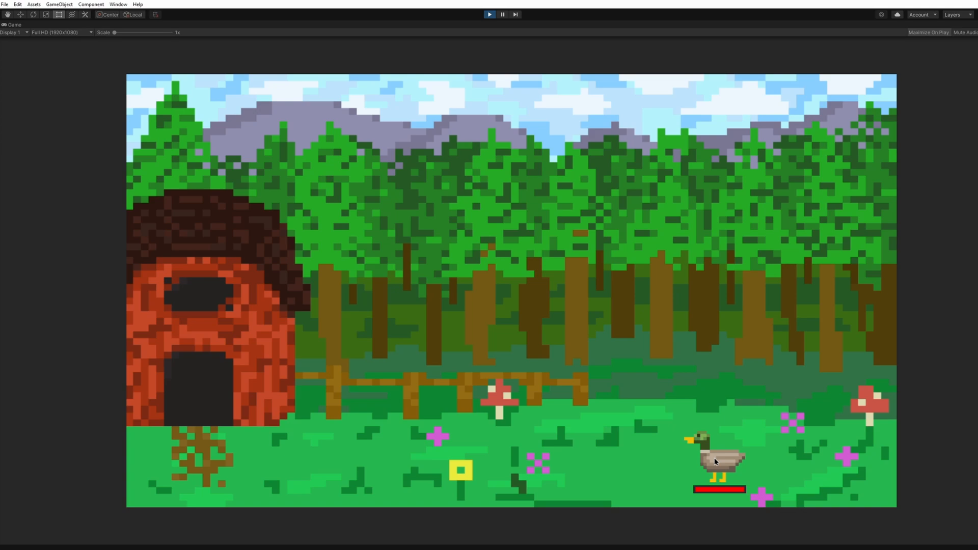
# - Exit play mode and create a C# script named Animal in the Scripts folder
pyautogui.hotkey('ctrl', 'p')
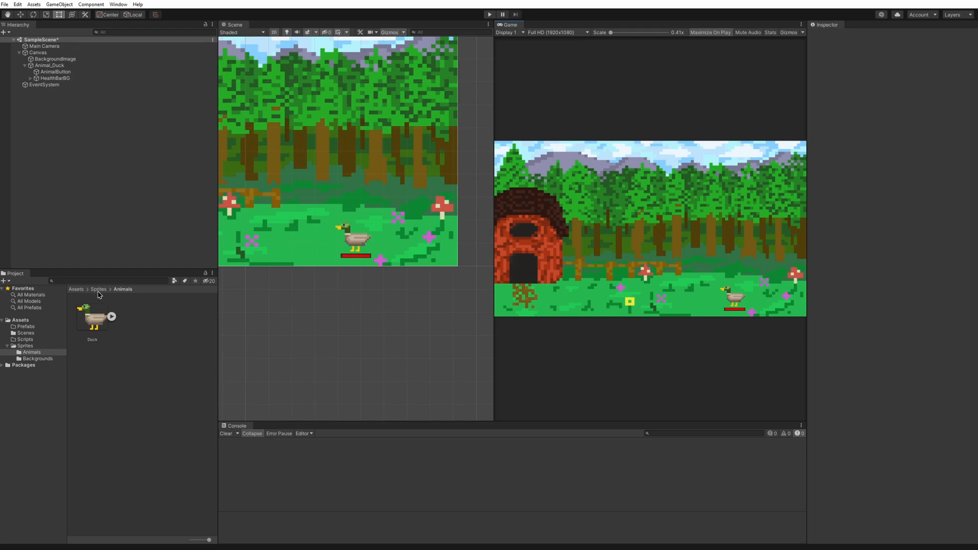
pyautogui.click(79, 290)
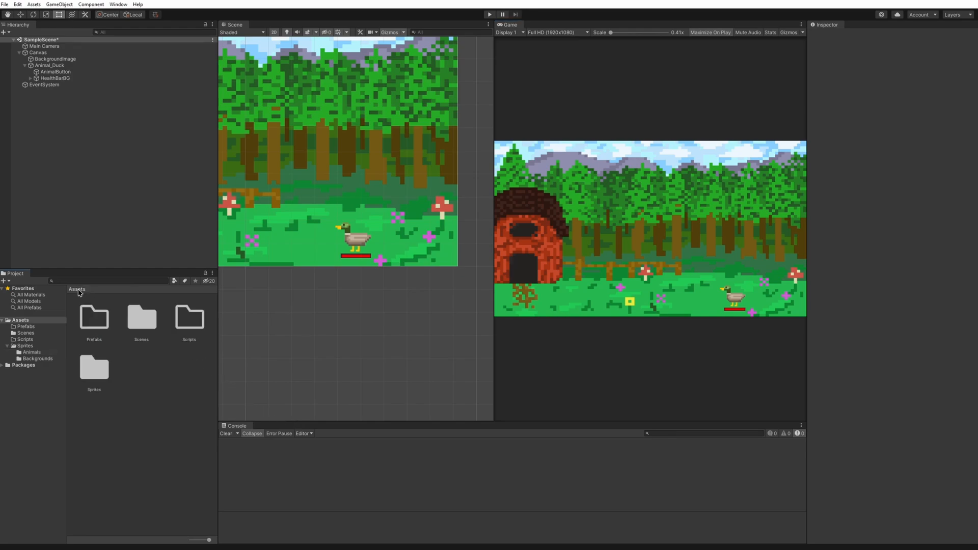
pyautogui.doubleClick(188, 320)
pyautogui.rightClick(130, 351)
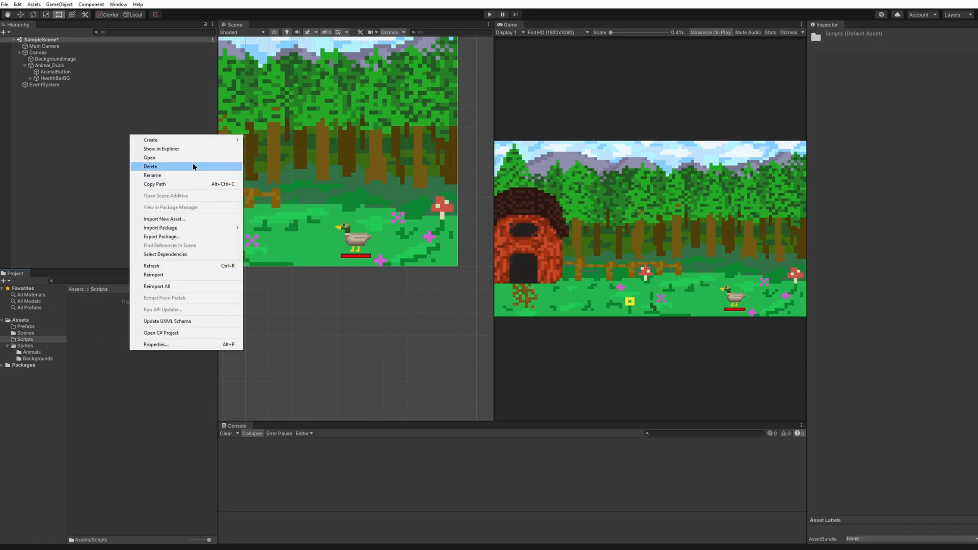
pyautogui.moveTo(203, 140)
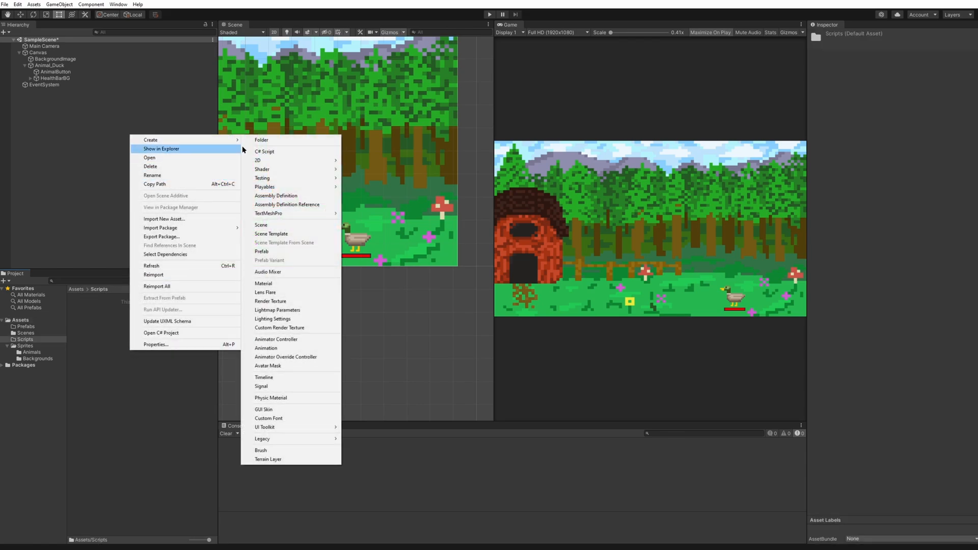
pyautogui.click(279, 153)
pyautogui.press('BackSpace')
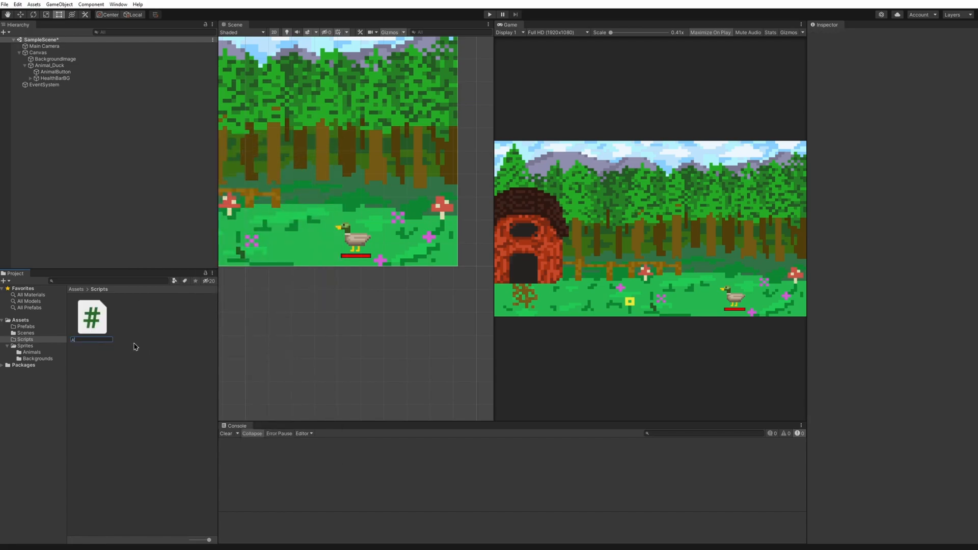
pyautogui.write('Animal')
pyautogui.press('Return')
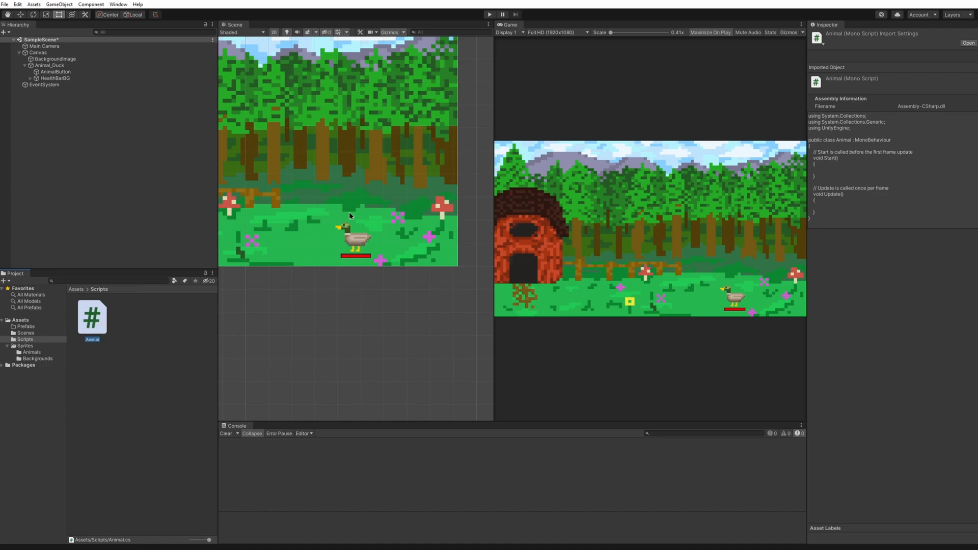
# - Open the Animal script in the code editor and add "using UnityEngine.UI;" after the existing using directives
pyautogui.doubleClick(92, 319)
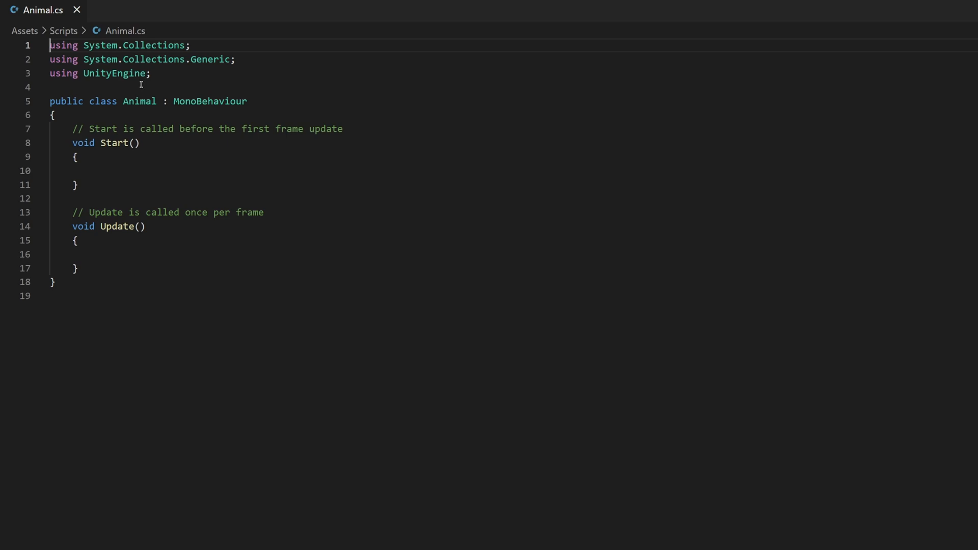
pyautogui.moveTo(158, 73); pyautogui.dragTo(49, 45)
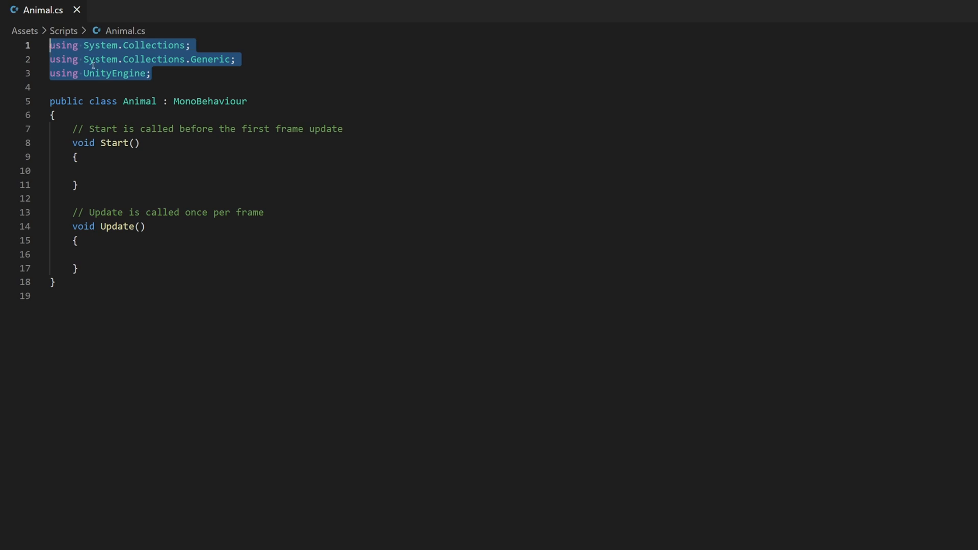
pyautogui.click(164, 73)
pyautogui.click(207, 45)
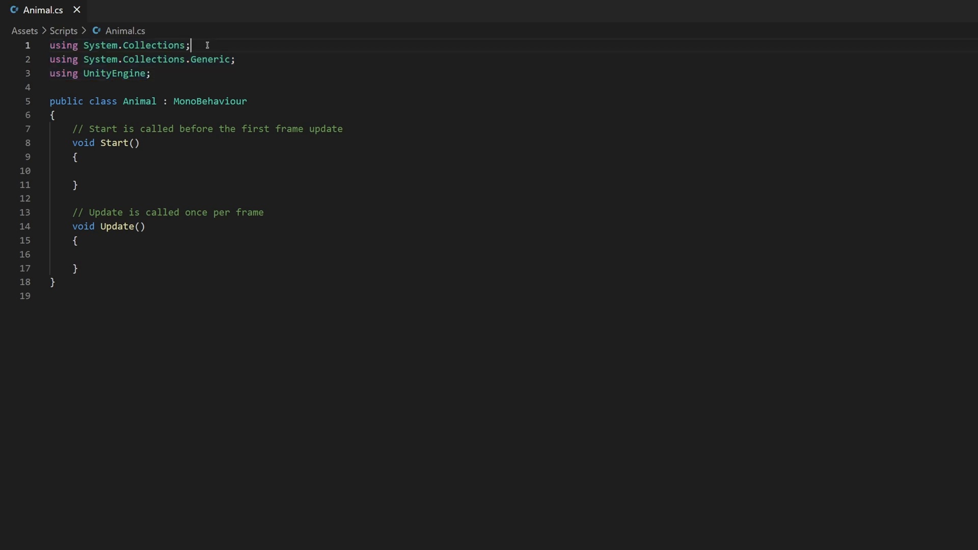
pyautogui.click(166, 75)
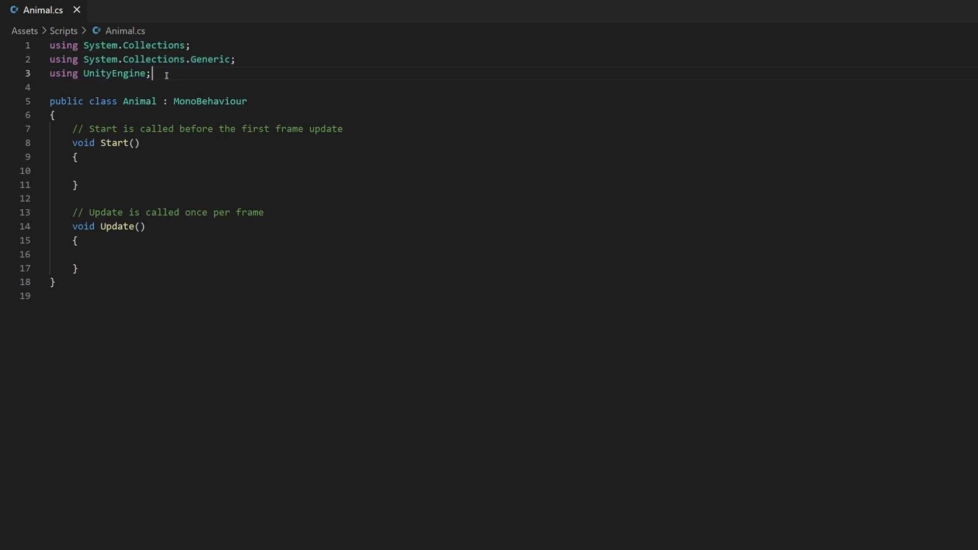
pyautogui.doubleClick(85, 74)
pyautogui.click(168, 75)
pyautogui.press('Return')
pyautogui.write('using Unity')
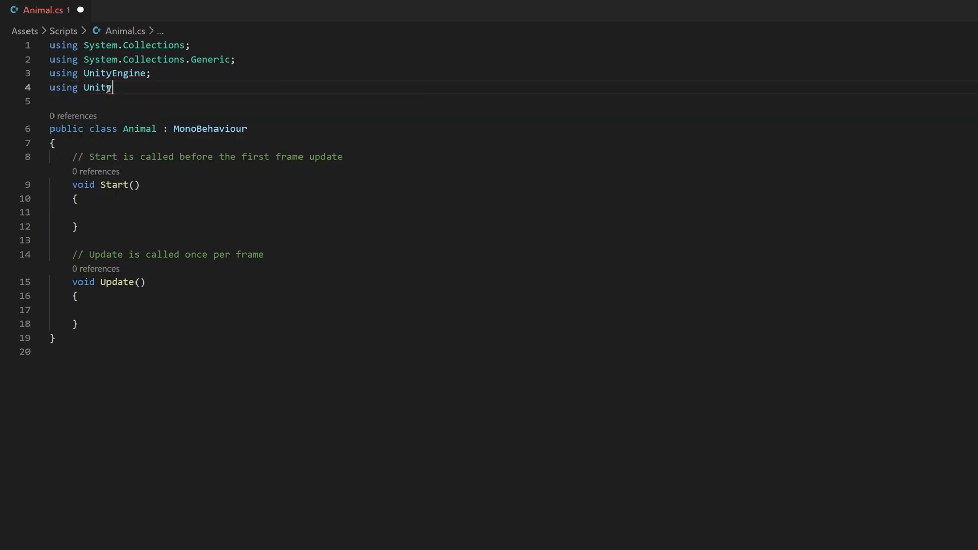
pyautogui.write('Engine.UI;')
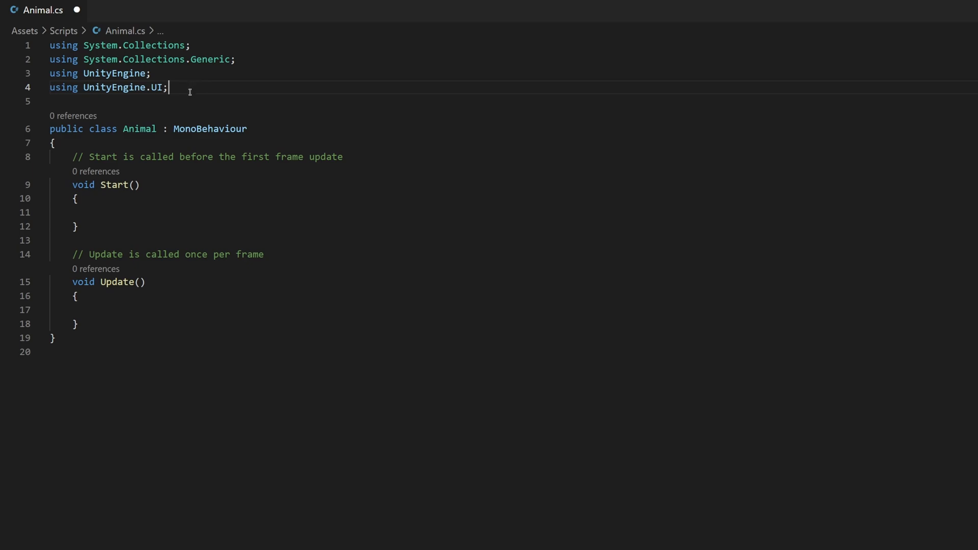
# - Move the Animal class's opening brace onto its declaration line and delete the default Start and Update methods with their comments
pyautogui.click(278, 129)
pyautogui.press('Right')
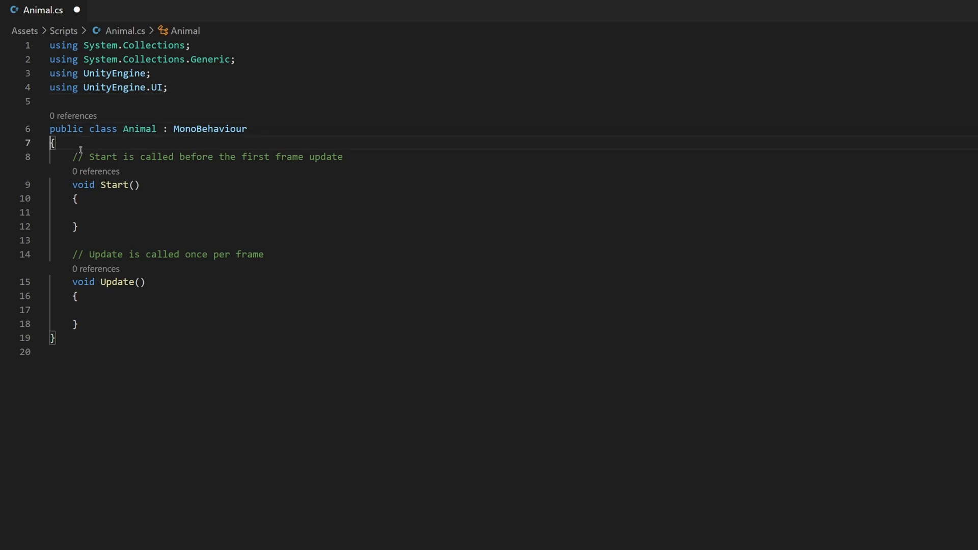
pyautogui.press('BackSpace')
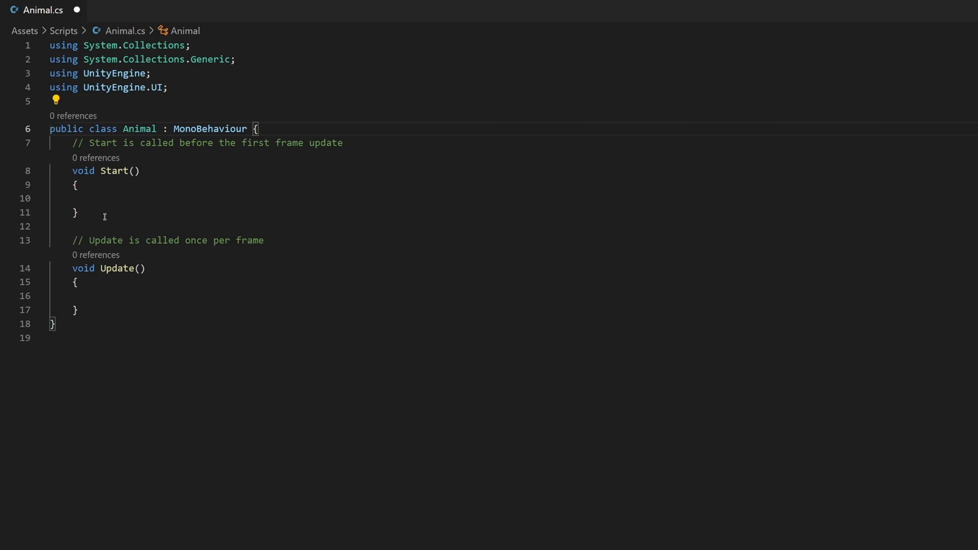
pyautogui.moveTo(78, 310); pyautogui.dragTo(18, 145)
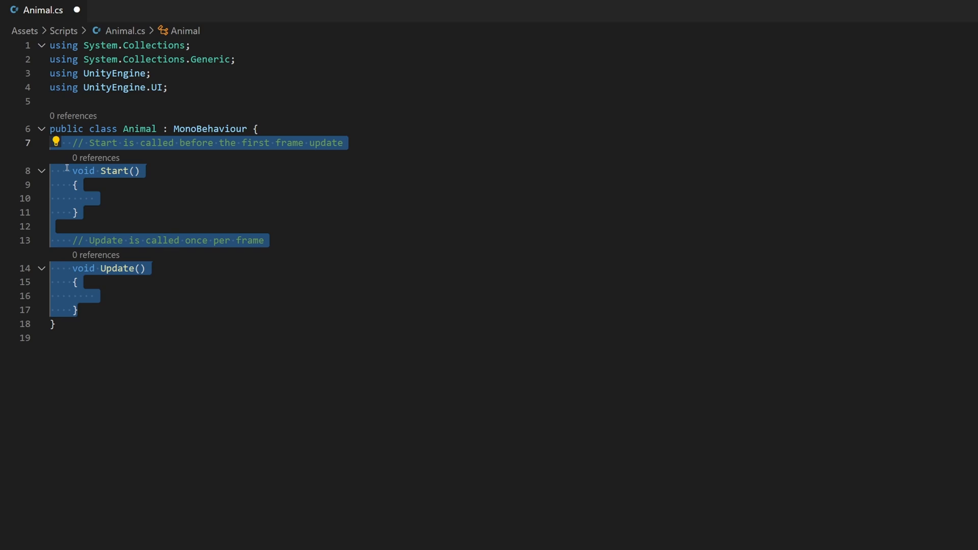
pyautogui.press('Delete')
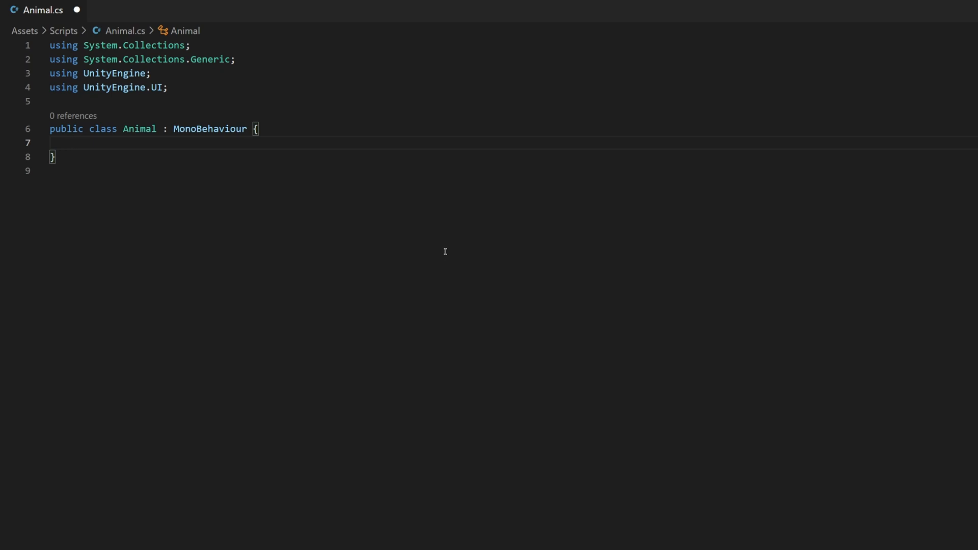
# - Declare the public int fields curHp and MaxHp in the Animal class
pyautogui.write('publ')
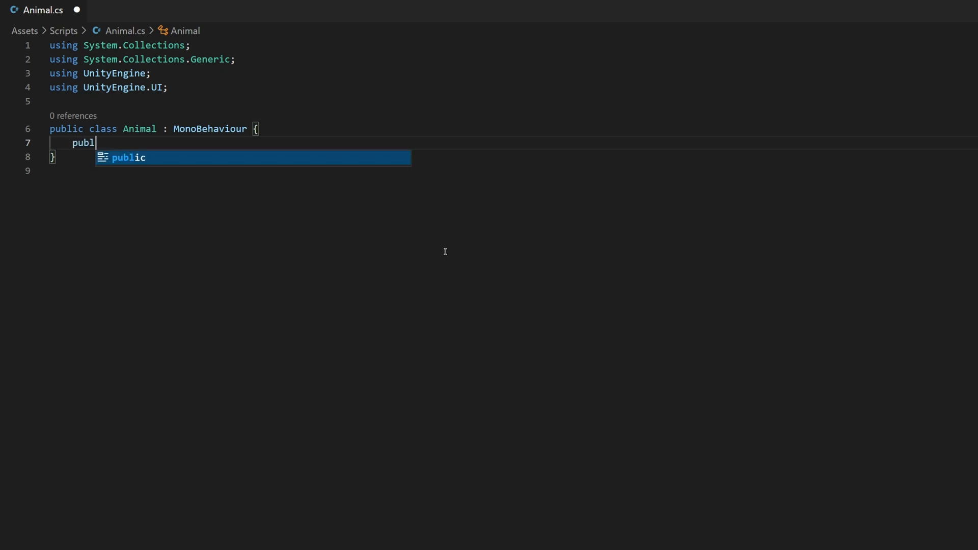
pyautogui.write('ic int ')
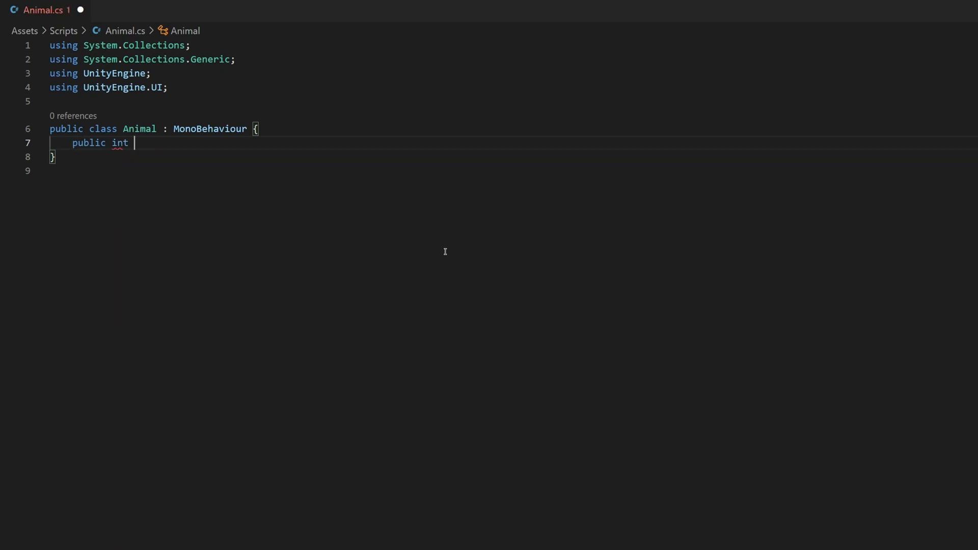
pyautogui.write('curHp;')
pyautogui.press('Return')
pyautogui.write('public ')
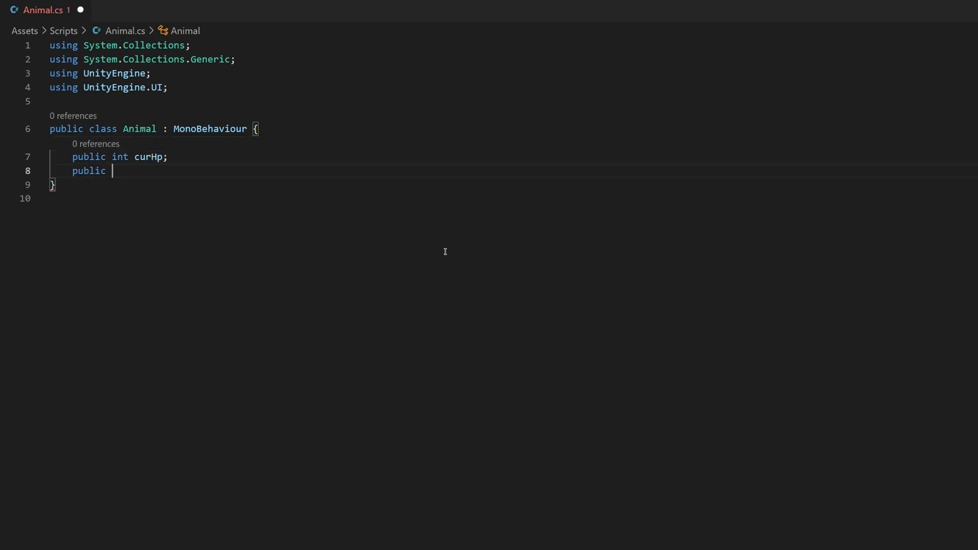
pyautogui.write('int Maxh')
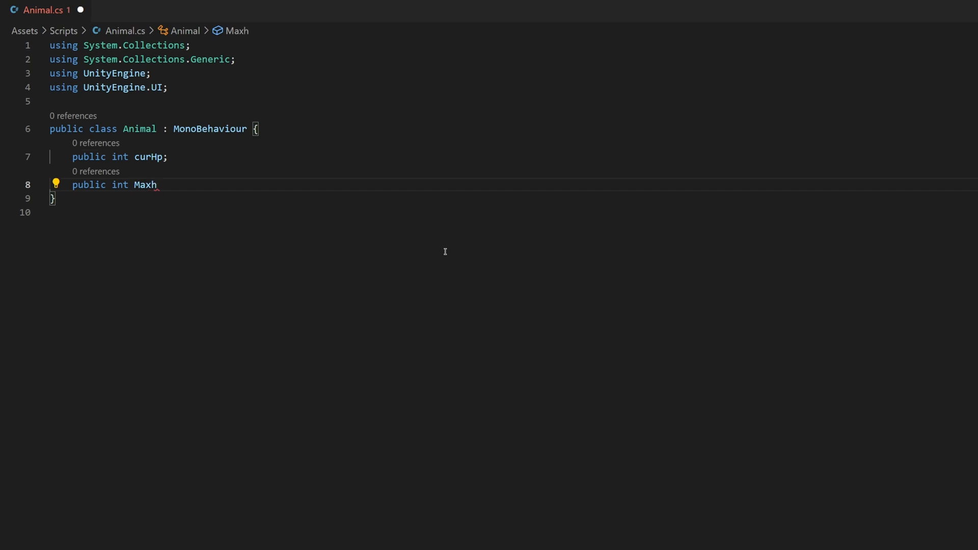
pyautogui.press('BackSpace')
pyautogui.write('Hp;')
pyautogui.click(193, 160)
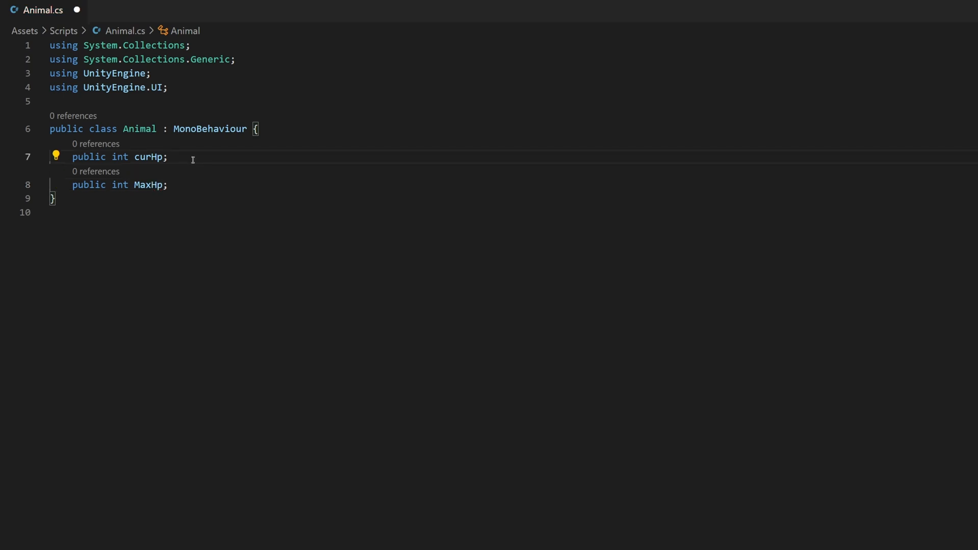
pyautogui.doubleClick(148, 185)
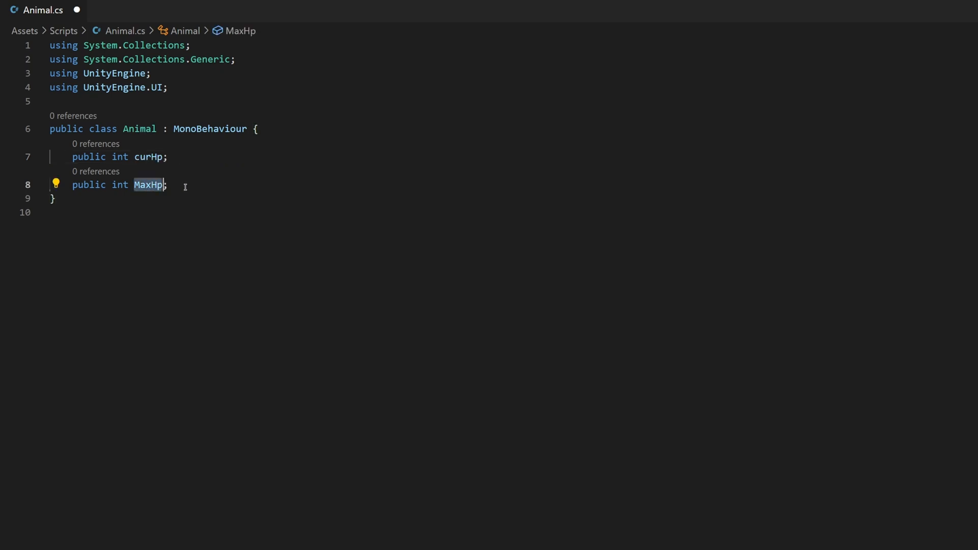
pyautogui.click(180, 159)
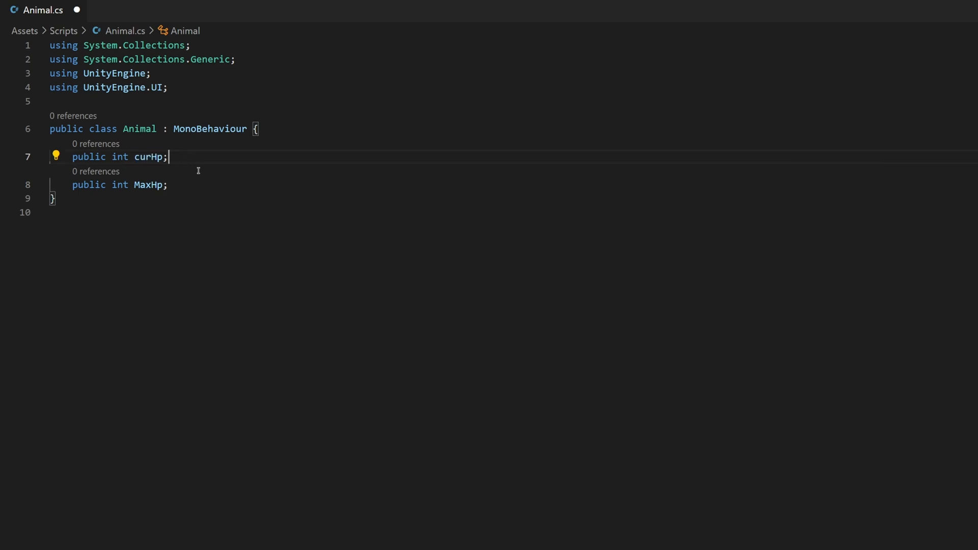
# - Add a public int field named moneyToGive below MaxHp
pyautogui.click(203, 186)
pyautogui.press('Return')
pyautogui.write('p')
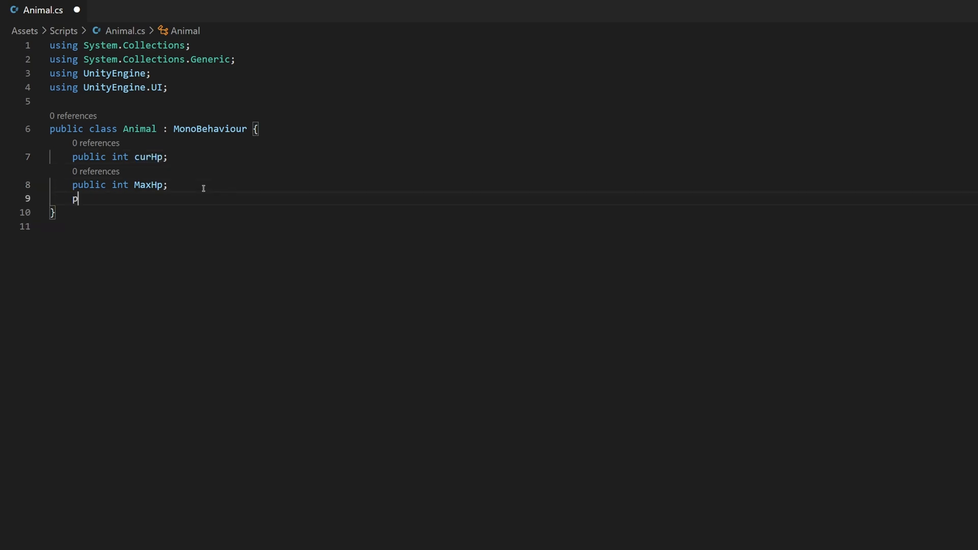
pyautogui.write('ublic int')
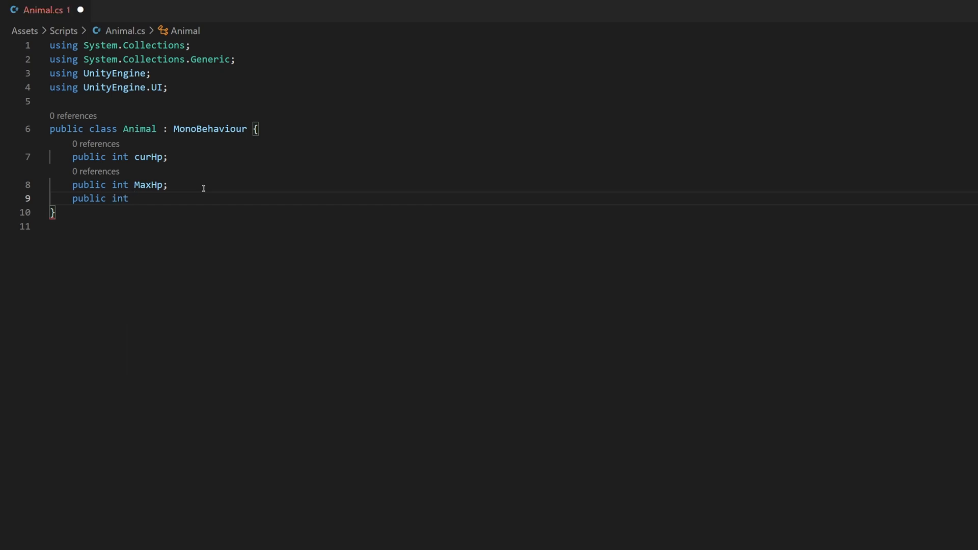
pyautogui.write(' moneyToGive;')
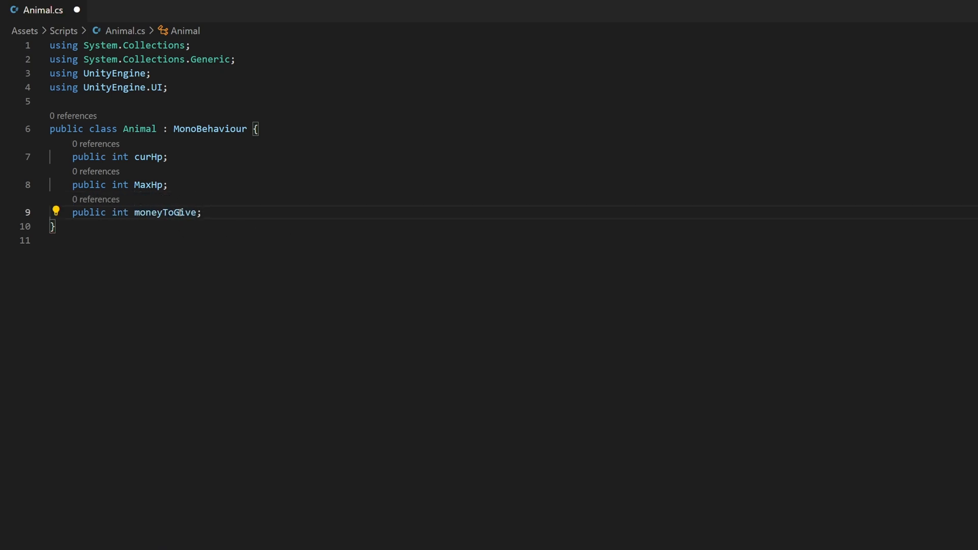
# - Add a public Image field named healthBarFill below moneyToGive
pyautogui.press('Return')
pyautogui.write('public ')
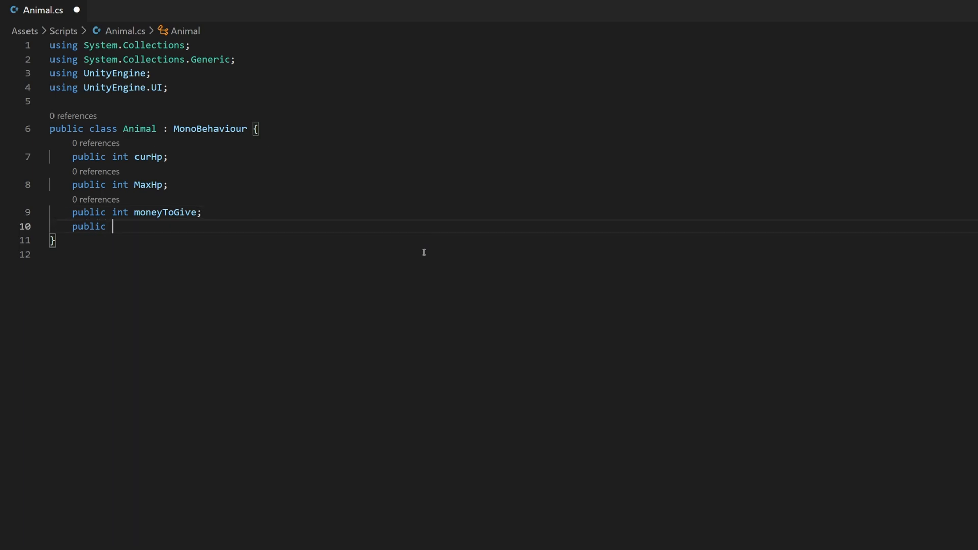
pyautogui.write('Image')
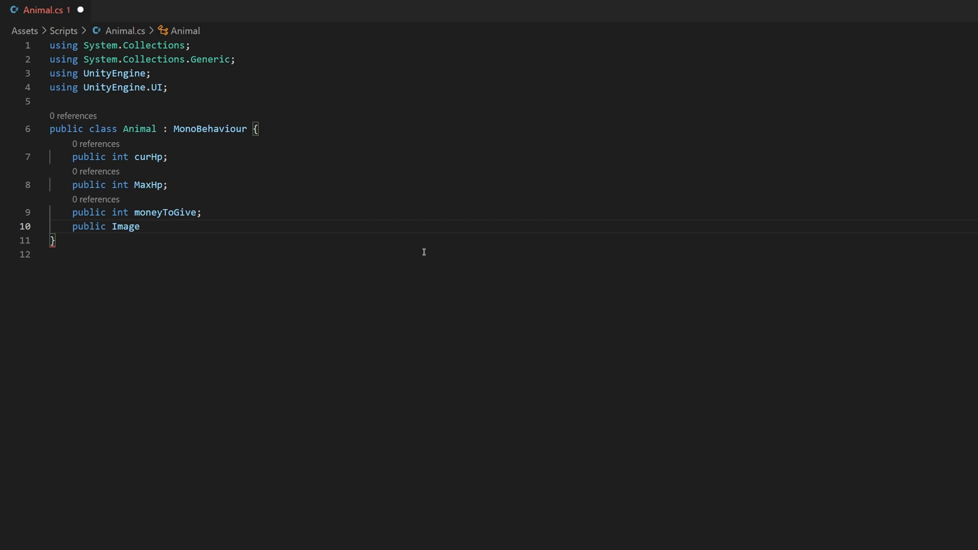
pyautogui.write(' healthBar')
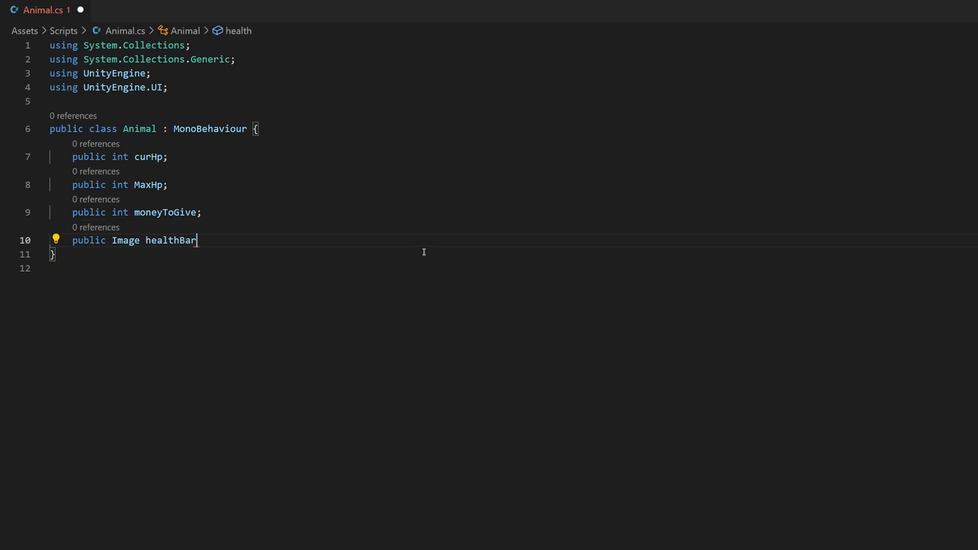
pyautogui.write('Fill;')
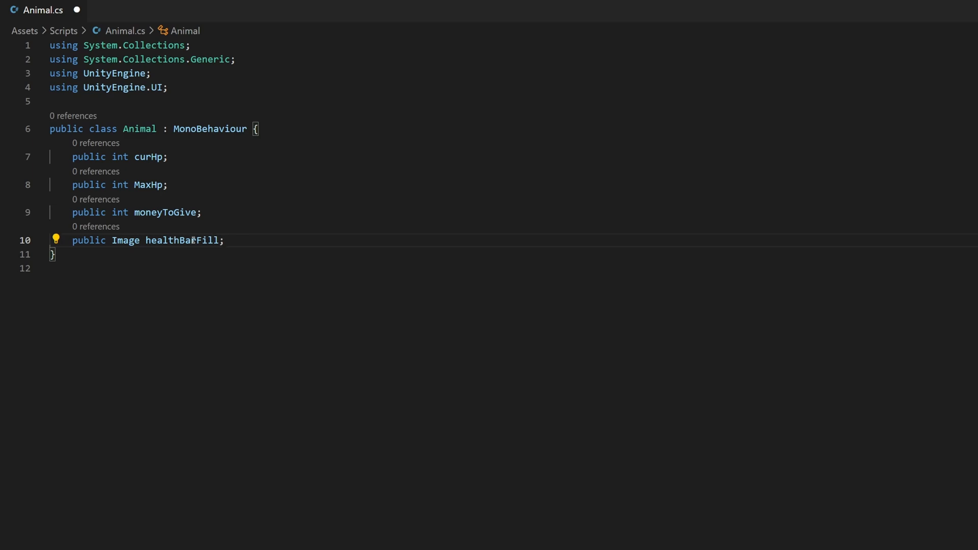
# - Add a public void Damage() method below the fields of the Animal class that decrements curHp by one
pyautogui.press('Return')
pyautogui.press('Return')
pyautogui.write('public')
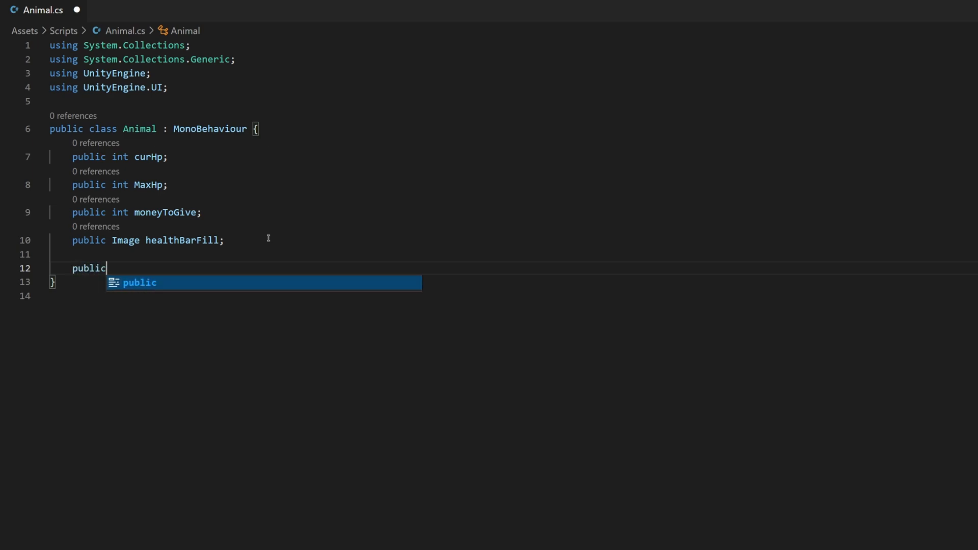
pyautogui.write(' void Damage')
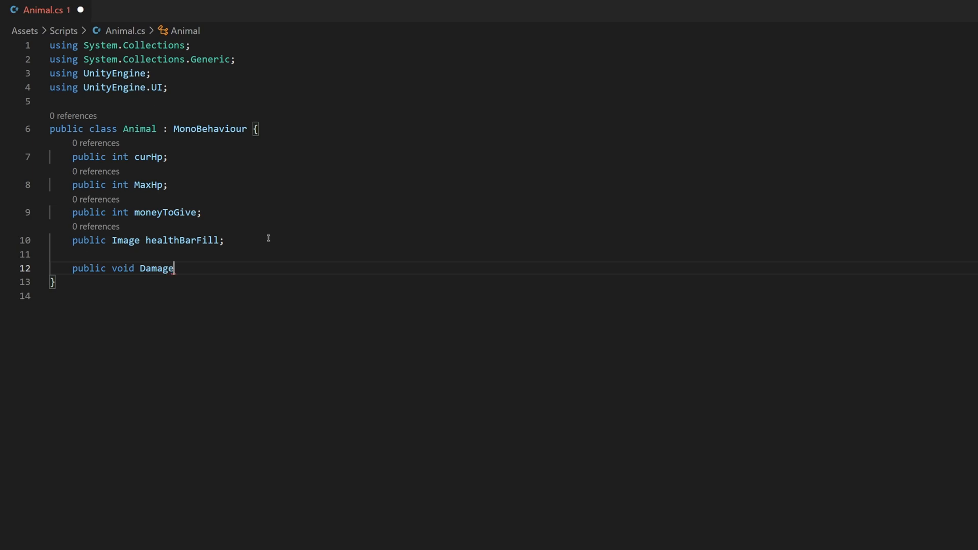
pyautogui.write('() {')
pyautogui.press('Return')
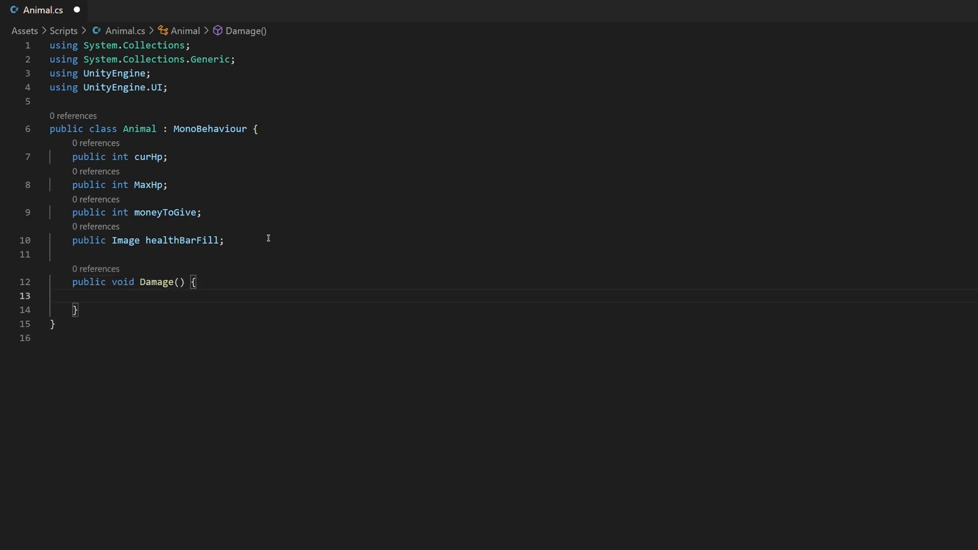
pyautogui.write('cur')
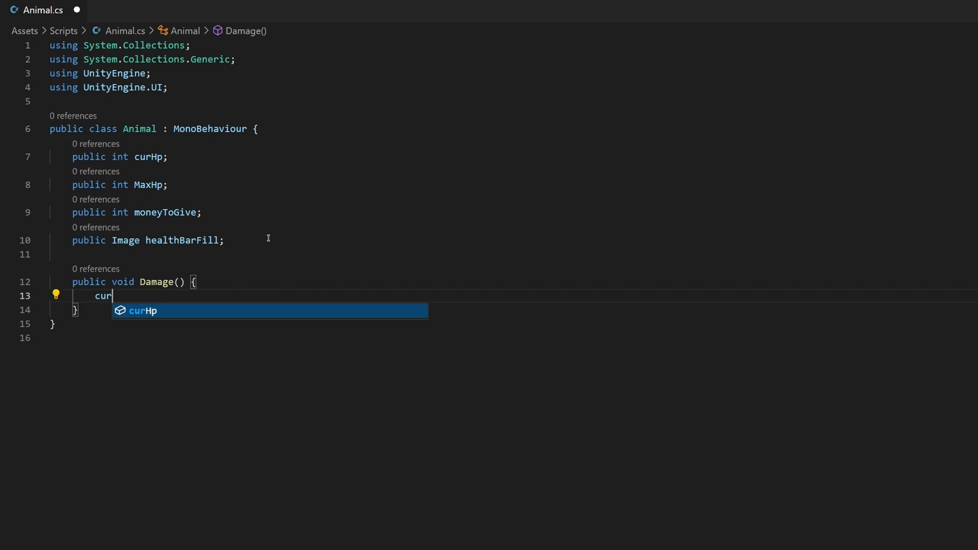
pyautogui.write('Hp--')
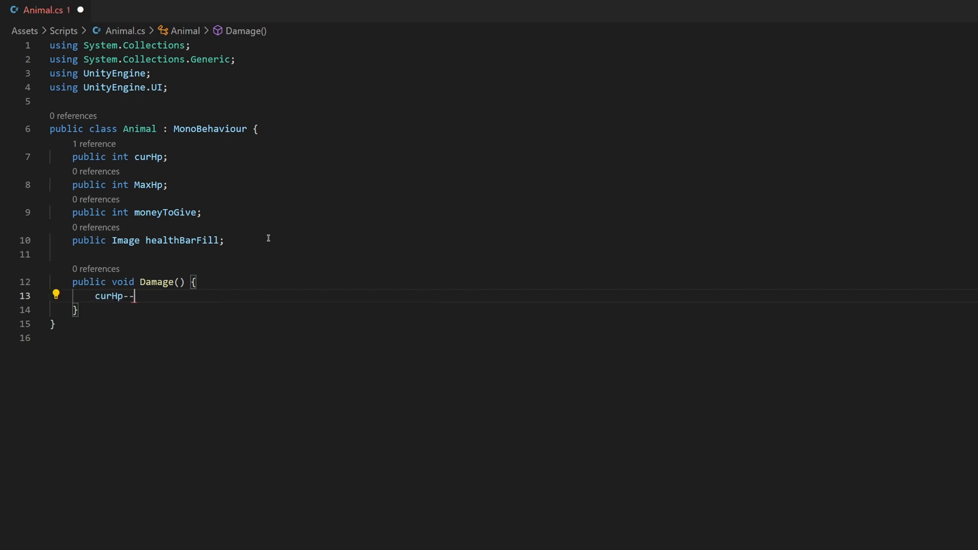
pyautogui.write(';')
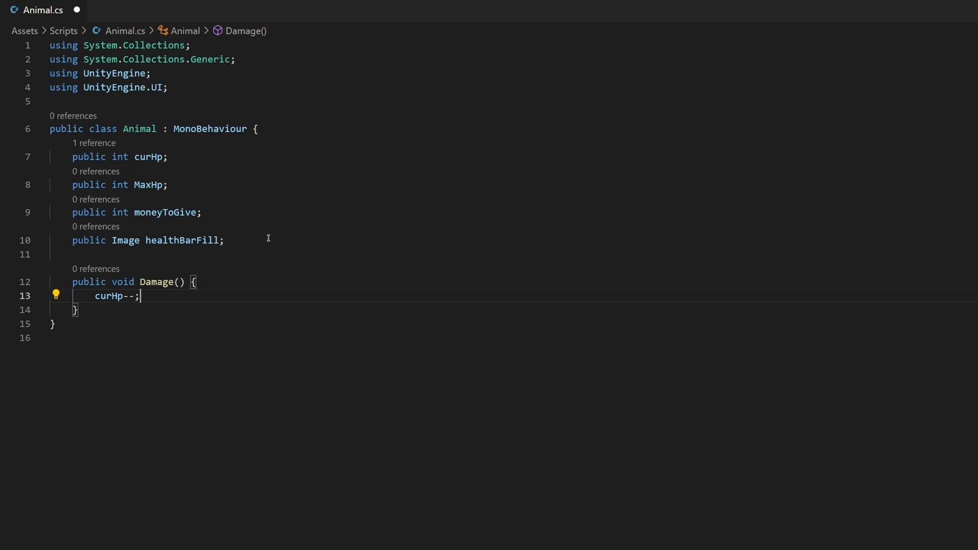
# - In Damage(), set healthBarFill.fillAmount to curHp divided by MaxHp
pyautogui.press('Return')
pyautogui.write('health')
pyautogui.press('Tab')
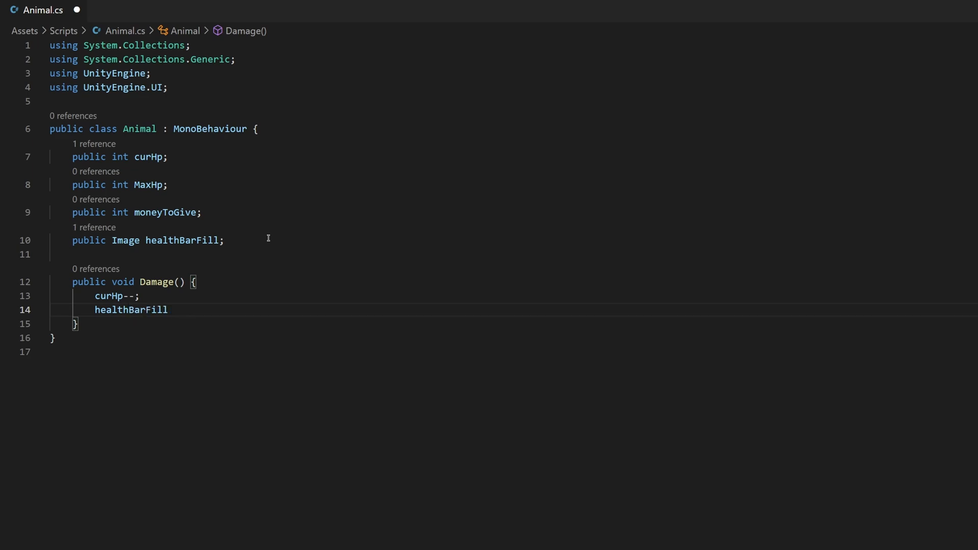
pyautogui.write('.fillAmount')
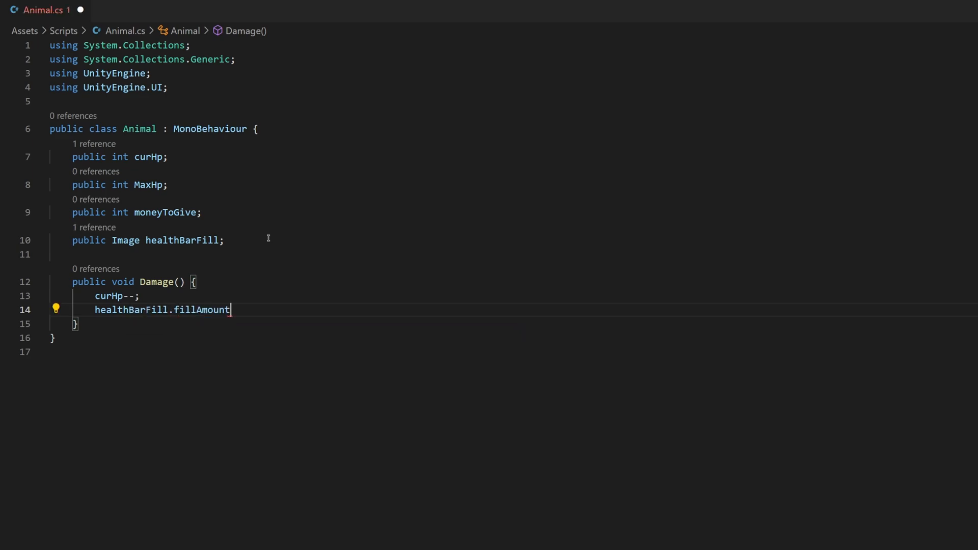
pyautogui.write(' = curHp')
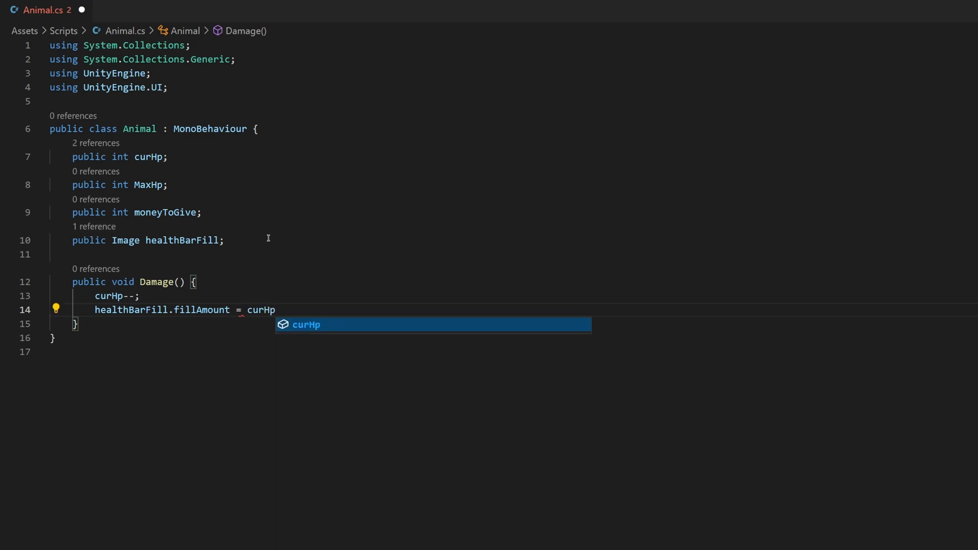
pyautogui.write(' / maxHp')
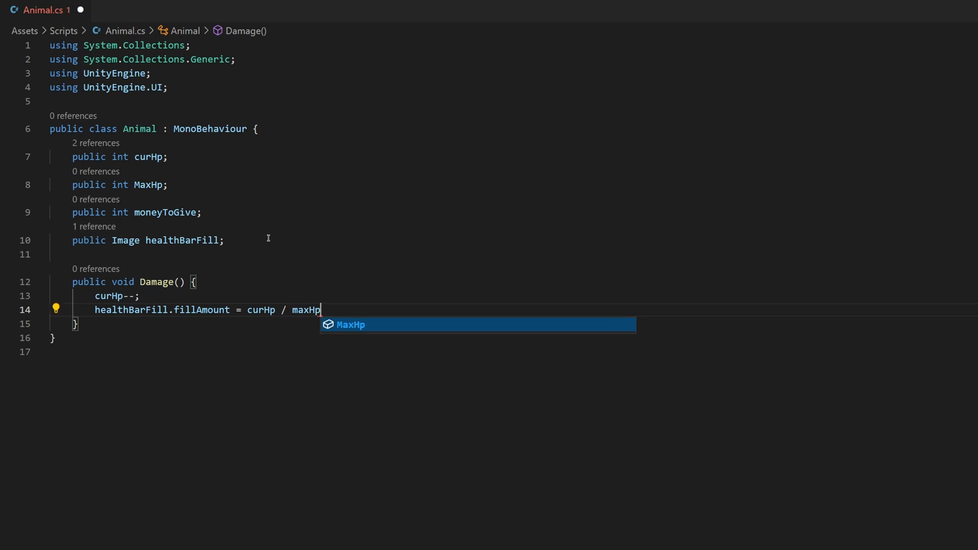
pyautogui.press('Tab')
pyautogui.write(';')
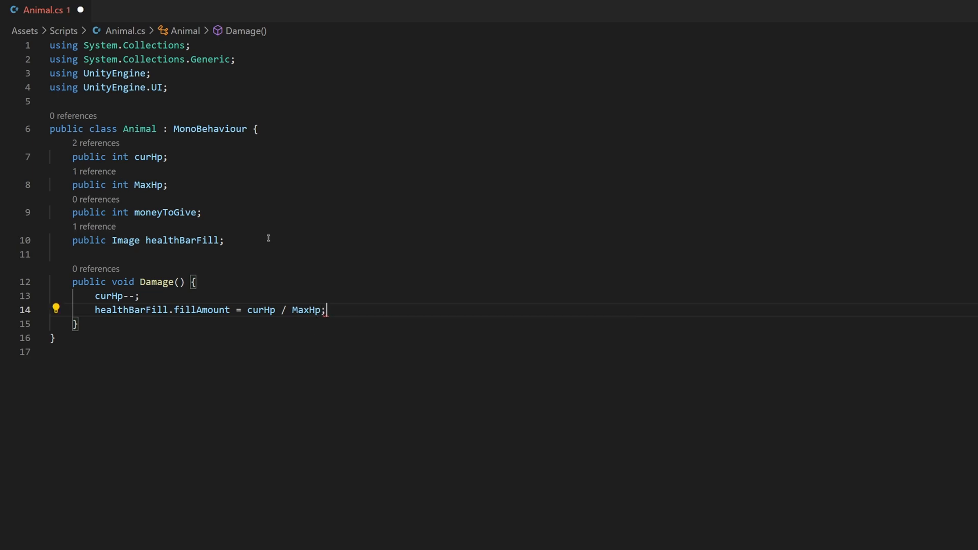
# - Cast both maxHp and curHp to float in the fillAmount calculation
pyautogui.write('()')
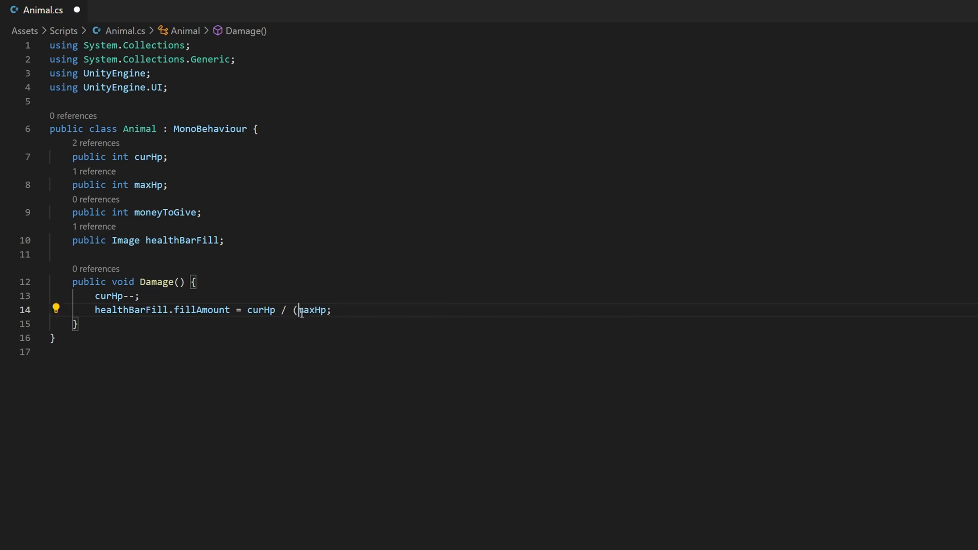
pyautogui.press('Left')
pyautogui.write('float')
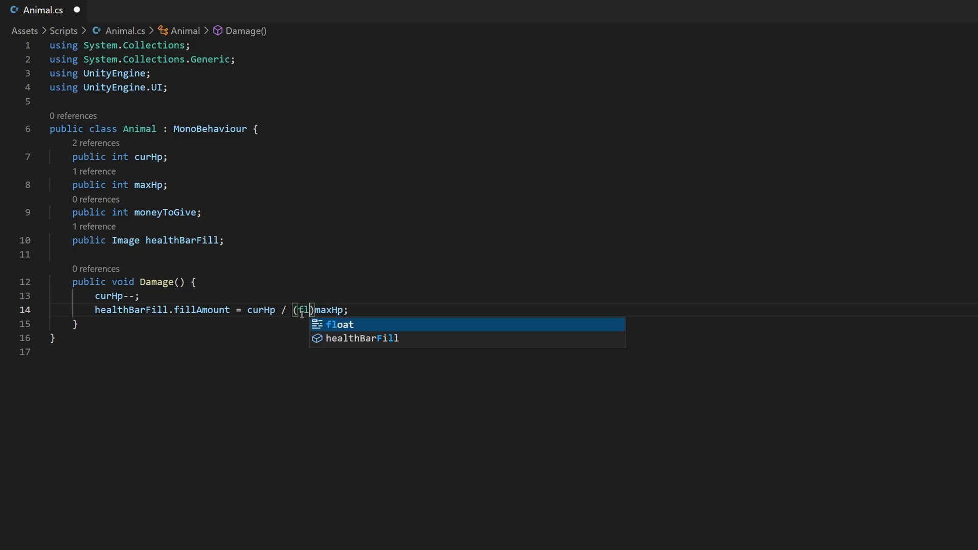
pyautogui.click(248, 310)
pyautogui.write('()')
pyautogui.press('Left')
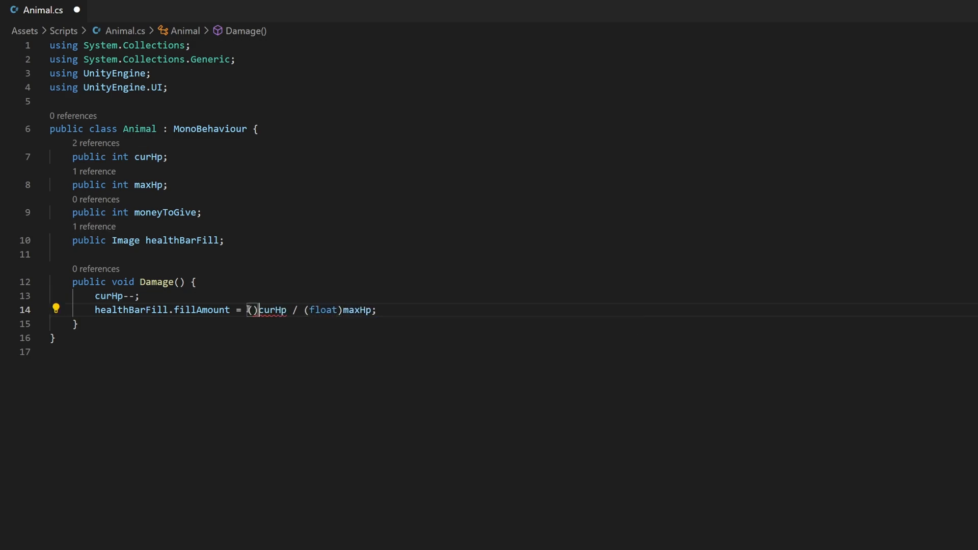
pyautogui.write('float')
# - Below the fillAmount line in Damage(), add an if block that calls Caught() when curHp <= 0
pyautogui.click(444, 303)
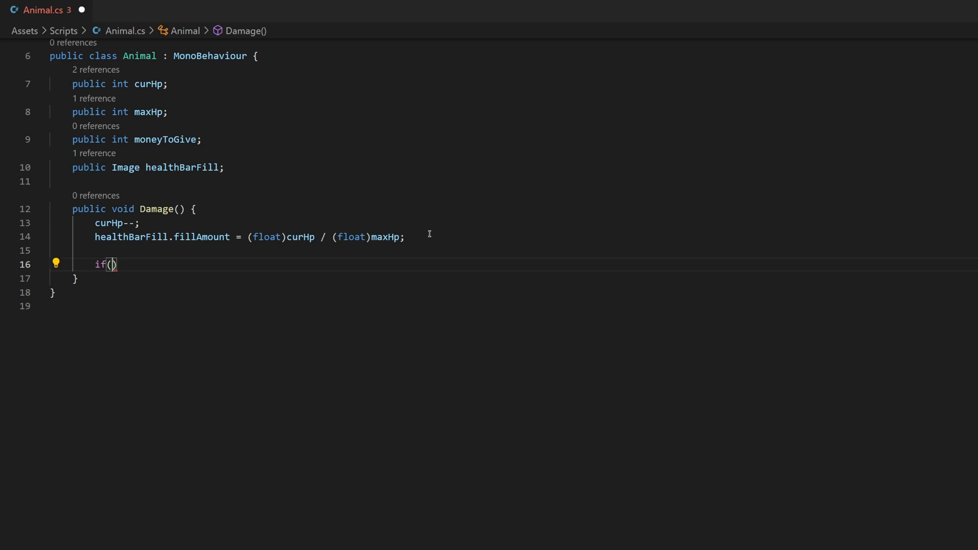
pyautogui.write('curHp')
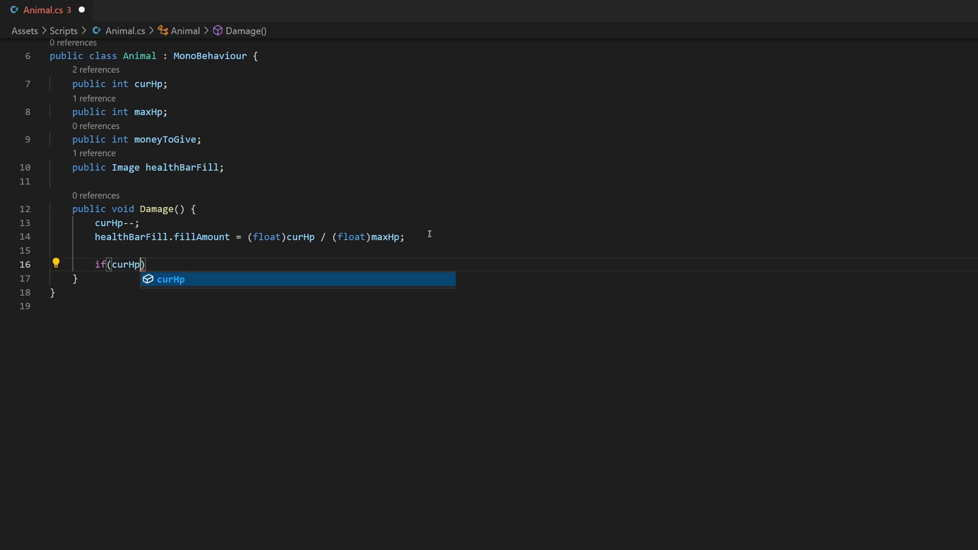
pyautogui.write(' <=')
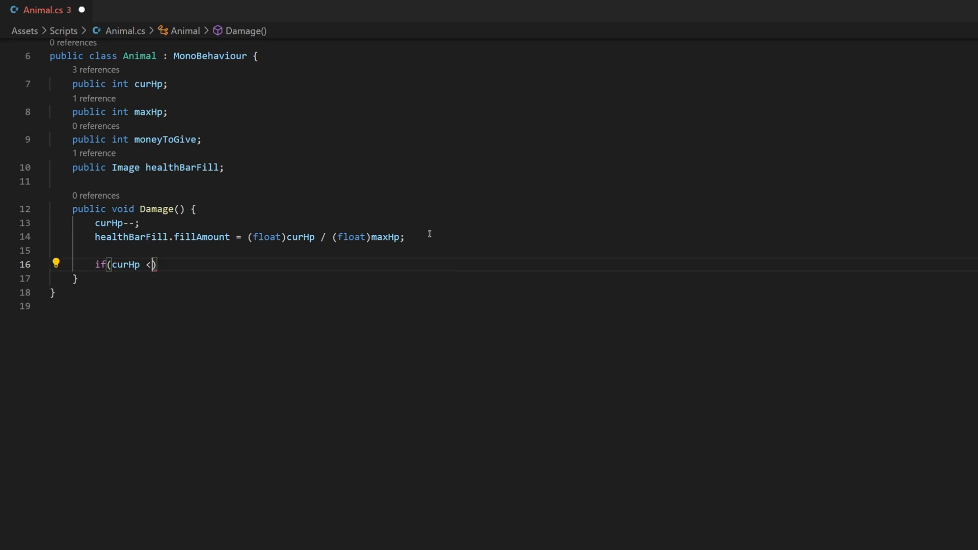
pyautogui.write(' 0) {')
pyautogui.press('Return')
pyautogui.write('caught();')
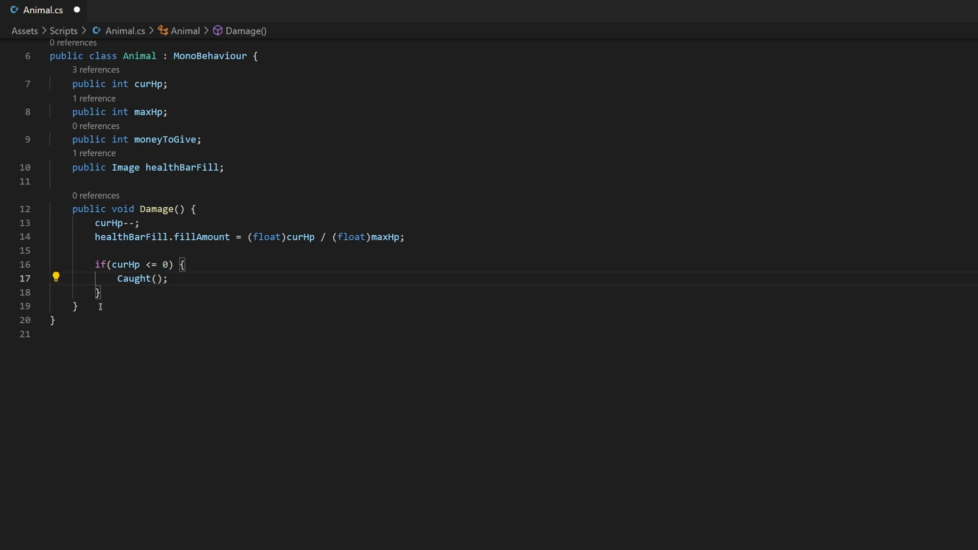
# - Add an empty public void Caught() method below the Damage() method
pyautogui.click(174, 309)
pyautogui.press('Return')
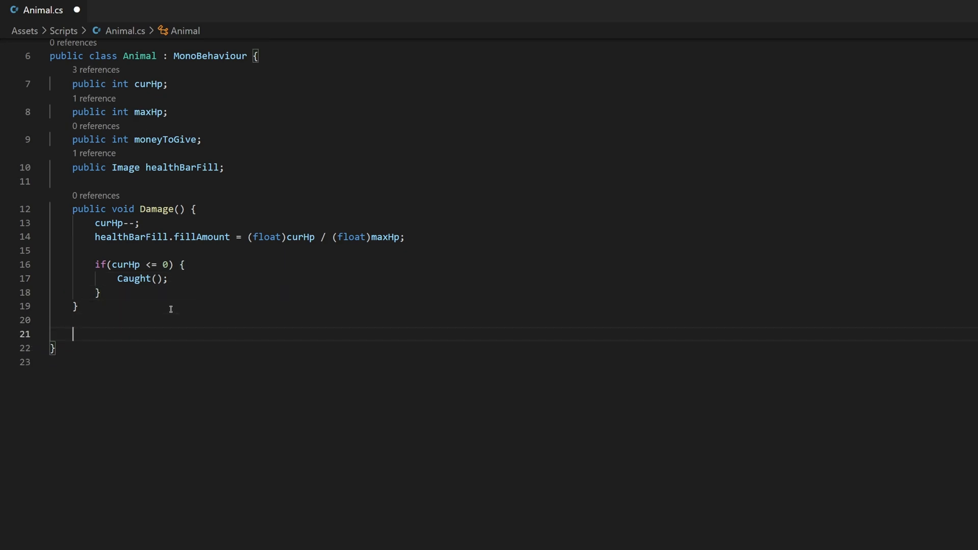
pyautogui.press('Return')
pyautogui.write('public void Caught() {')
pyautogui.press('Return')
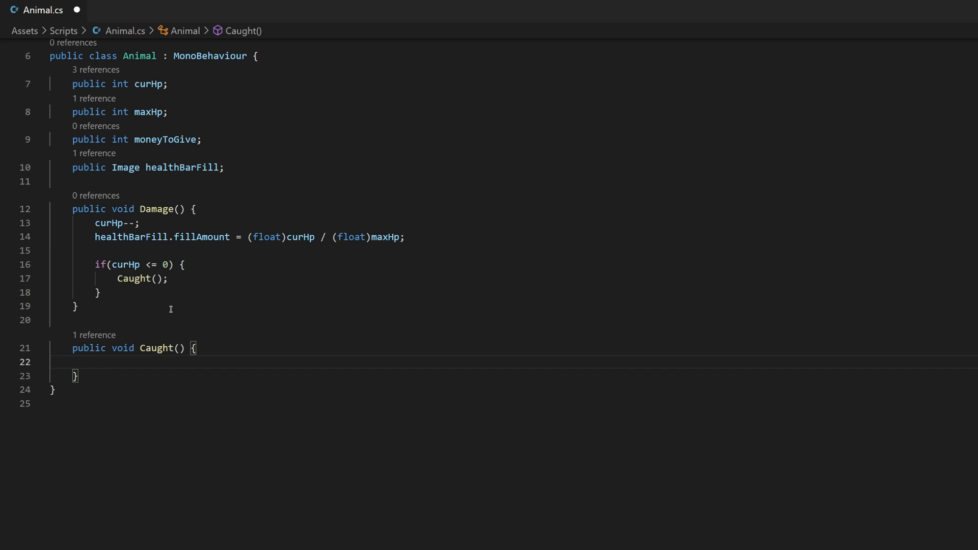
# - Add the comments "//Add Money" and "// Remove Animal" inside Caught(), then save the script and switch back to Unity
pyautogui.write('//Add Money')
pyautogui.press('Return')
pyautogui.press('Return')
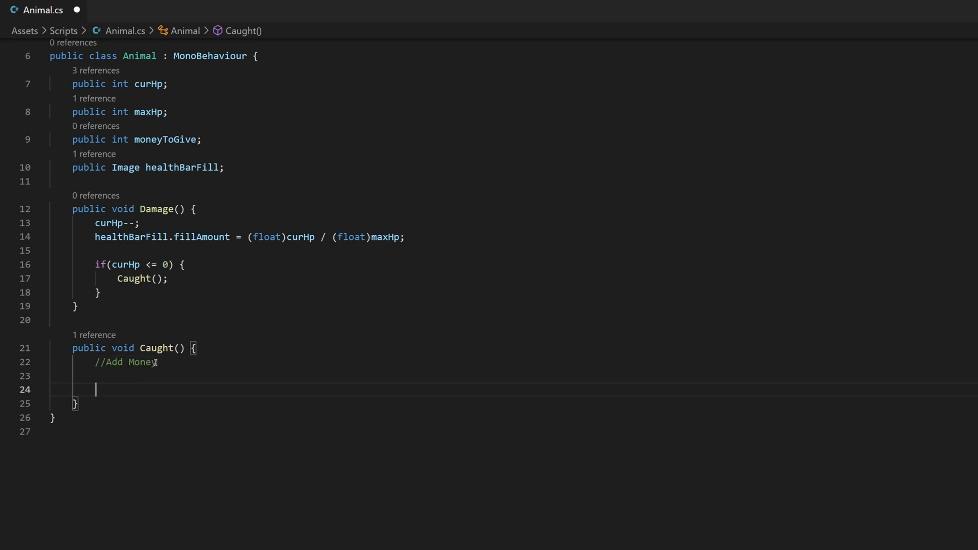
pyautogui.write('// Remove Animal')
pyautogui.hotkey('ctrl', 's')
pyautogui.scroll(2, 233, 422)
pyautogui.click(233, 422)
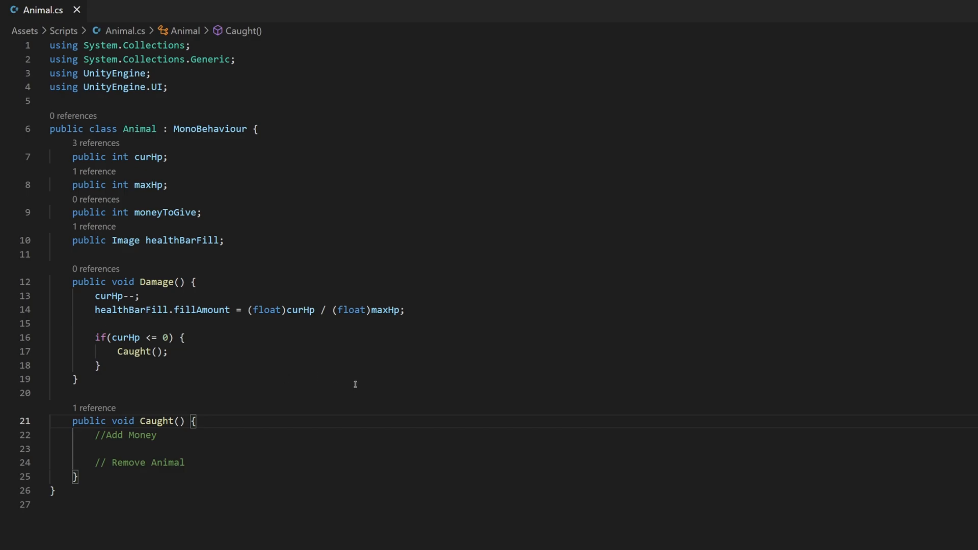
pyautogui.click(234, 515)
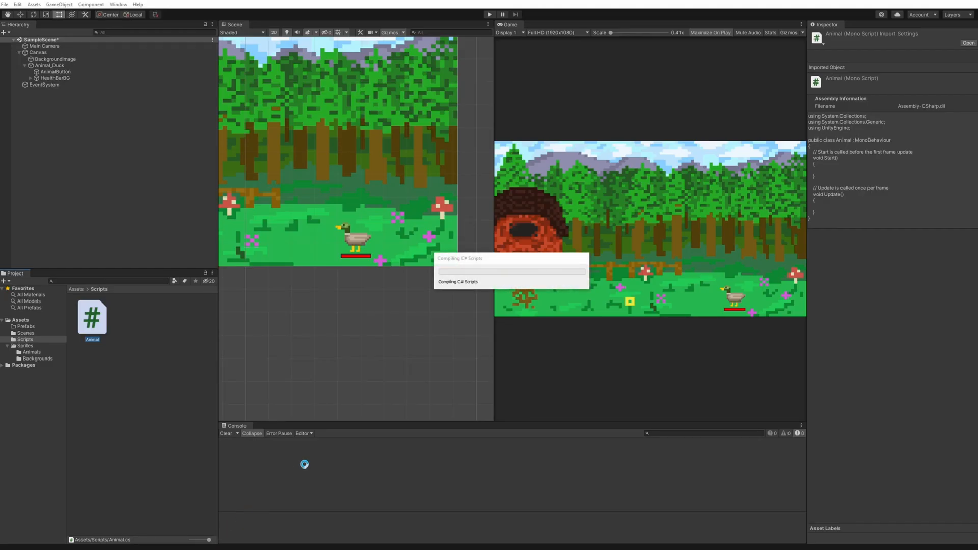